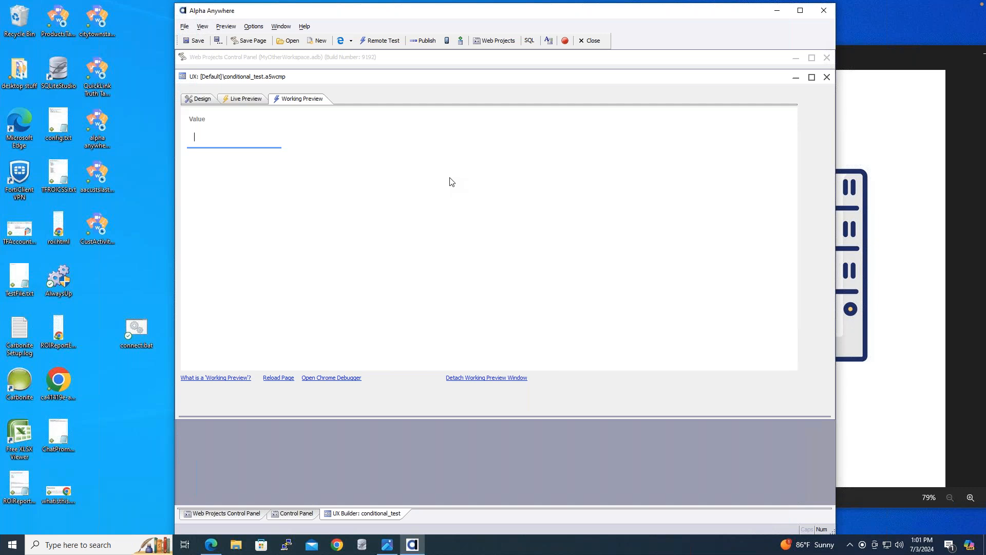
Test the Value field in the working preview by entering 0, 1, -1 and -.05 in turn.
text(0)
drag(238, 138, 162, 135)
text(1)
click(260, 215)
drag(216, 138, 186, 137)
key(ctrl+a)
key(BackSpace)
text(-1)
click(213, 191)
click(220, 140)
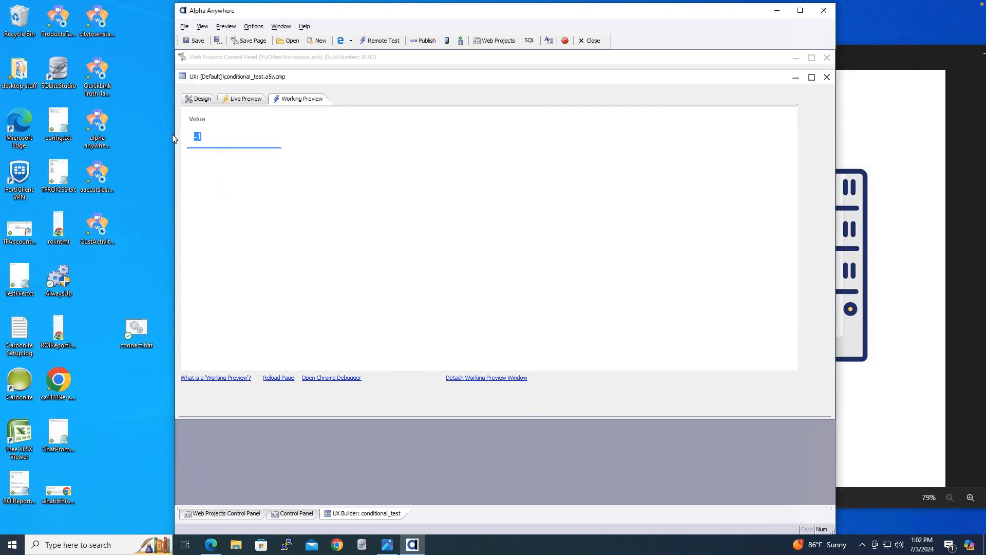
text(-.05)
click(235, 197)
In the component design, filter the Value control's properties by "cond" and open its client-side conditional style settings for editing.
click(201, 100)
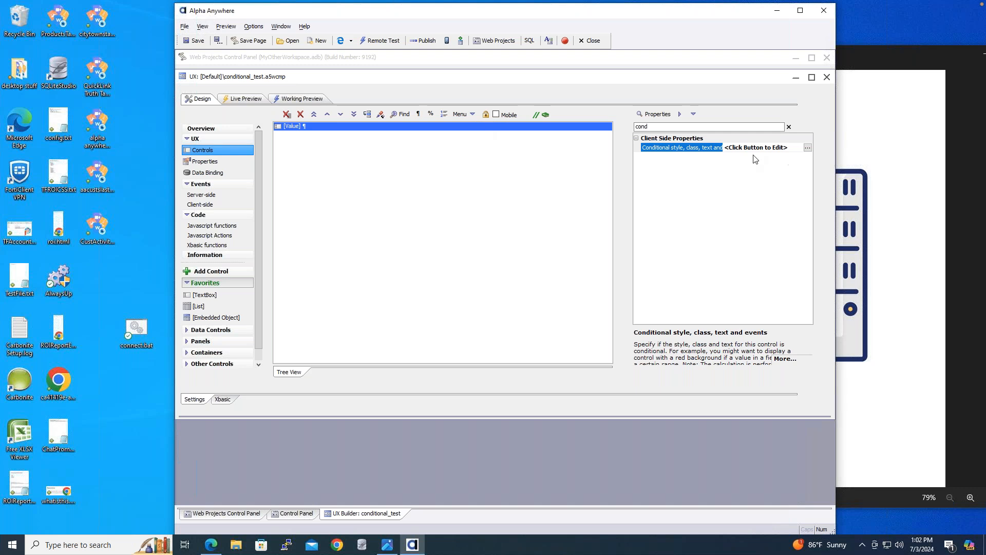
drag(707, 82, 602, 83)
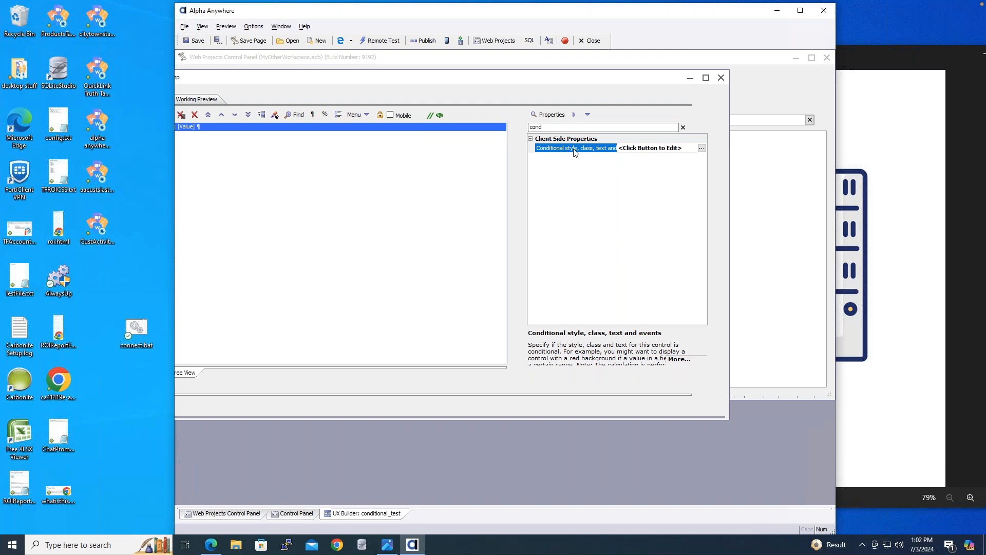
double_click(546, 127)
key(BackSpace)
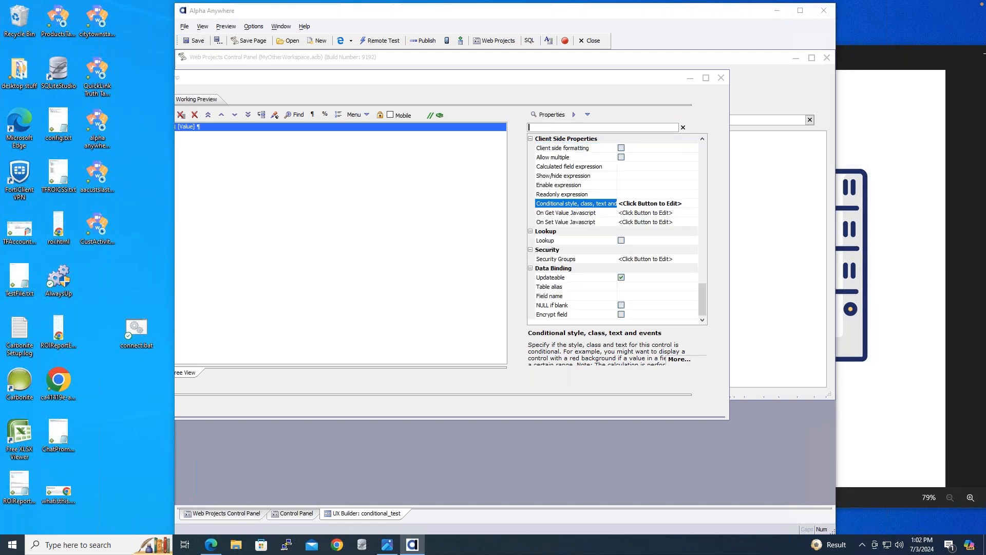
text(cond)
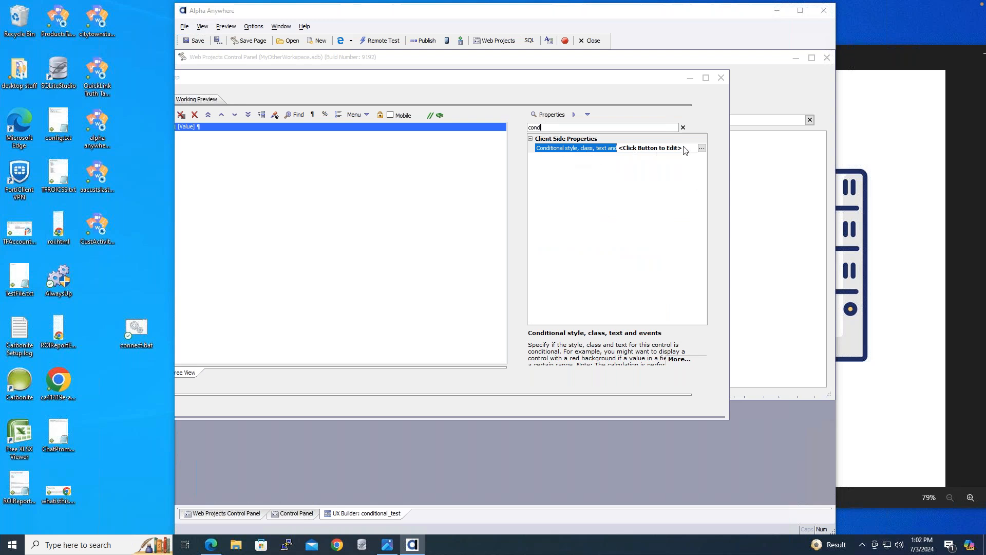
click(702, 148)
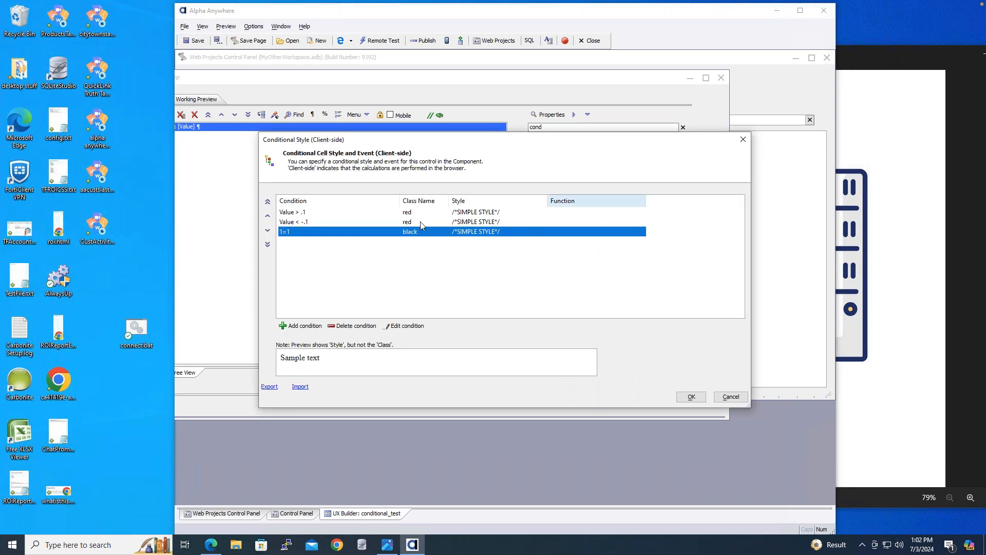
Delete all the existing conditions: Value > .1, Value < -.1 and 1=1.
click(370, 215)
click(371, 222)
click(372, 232)
click(395, 214)
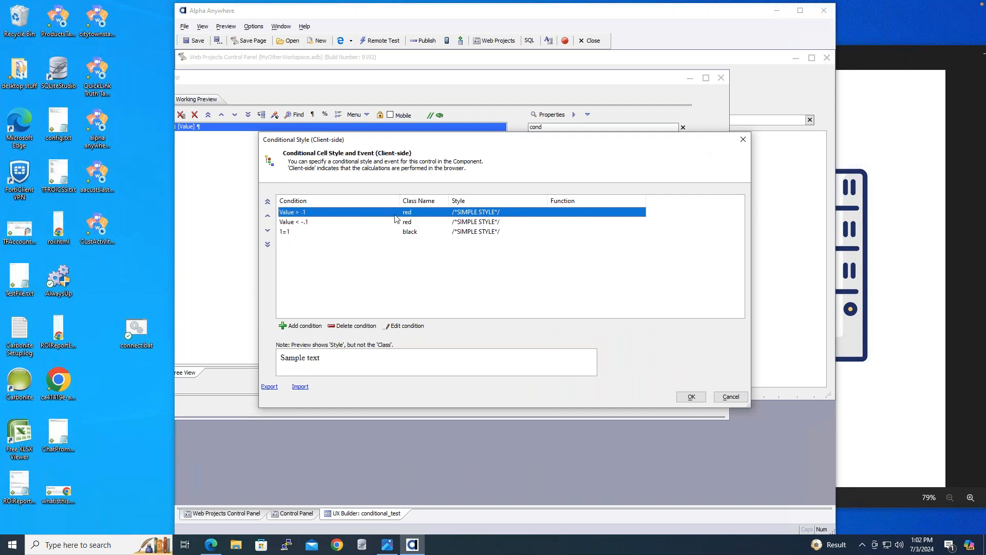
click(338, 327)
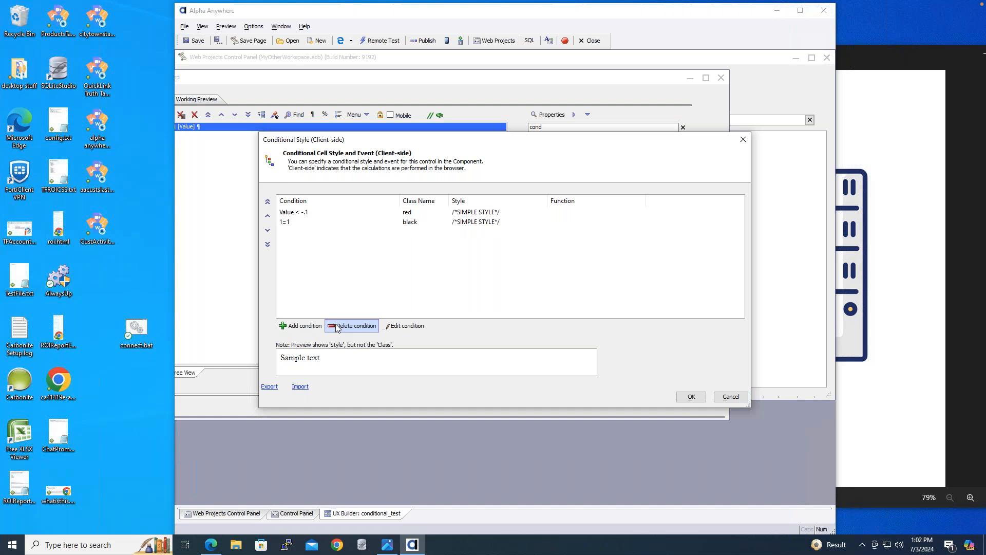
click(346, 327)
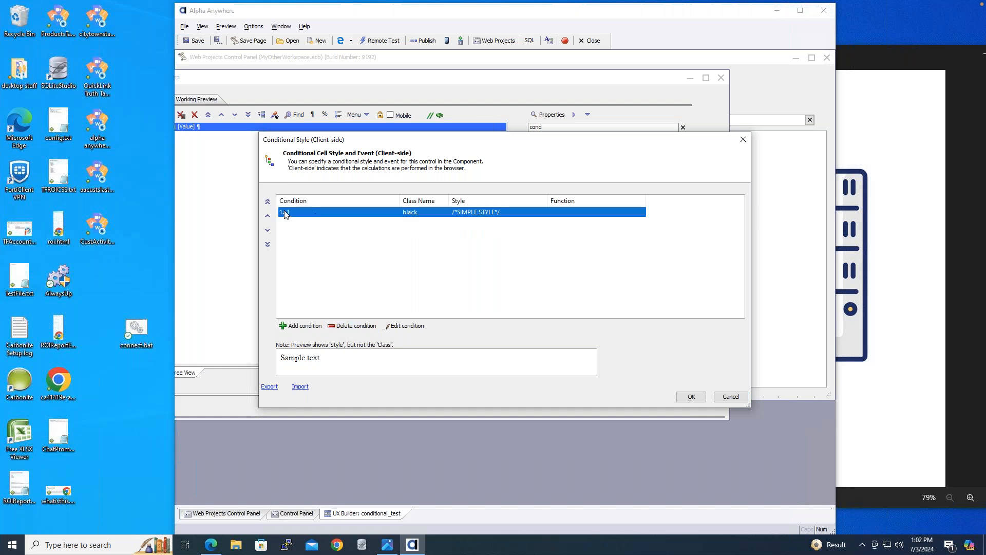
click(354, 326)
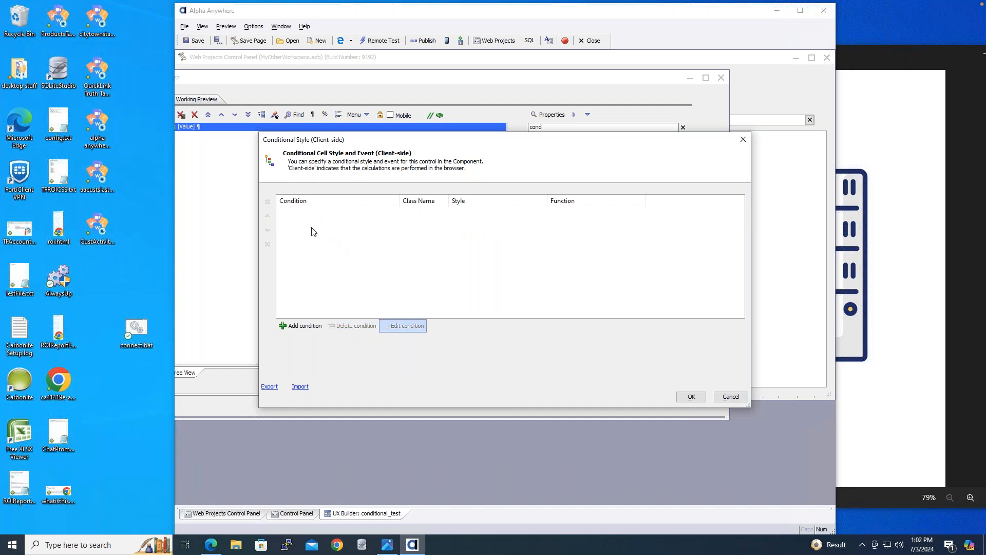
Add a new condition with the logical expression Value > .1, inserting the Value field name.
click(302, 326)
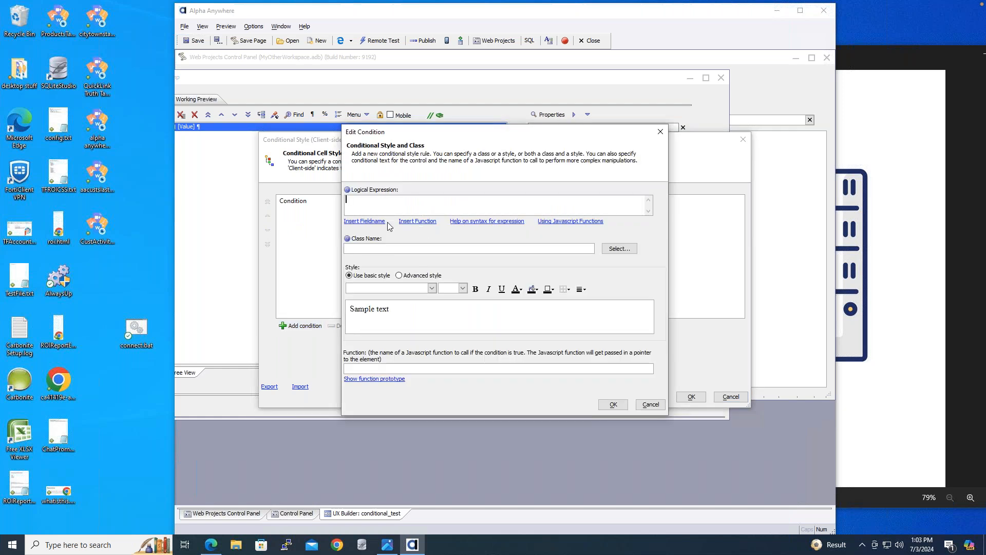
click(364, 221)
double_click(391, 240)
text(> .1)
Examine the red class and its local CSS definition in the class name selector.
click(620, 250)
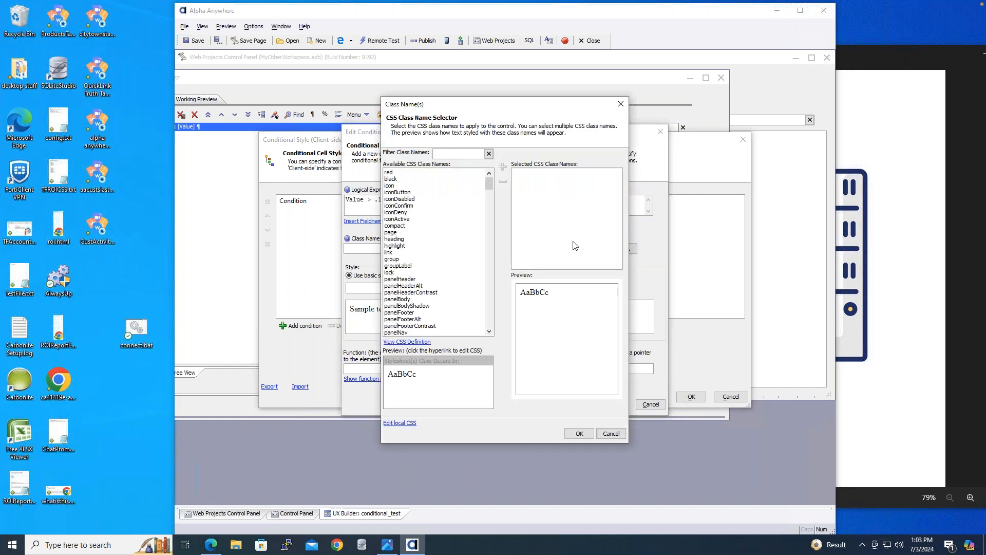
click(410, 173)
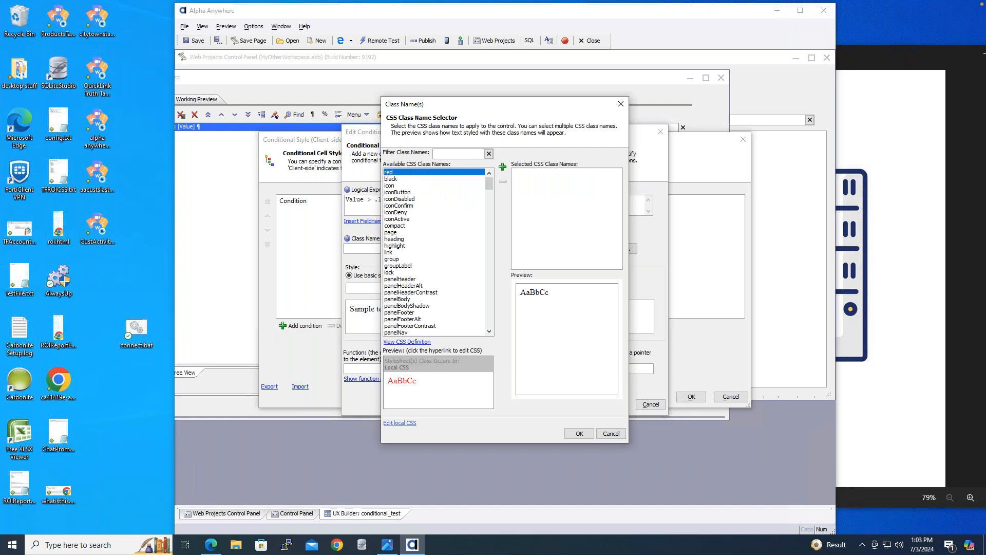
click(400, 423)
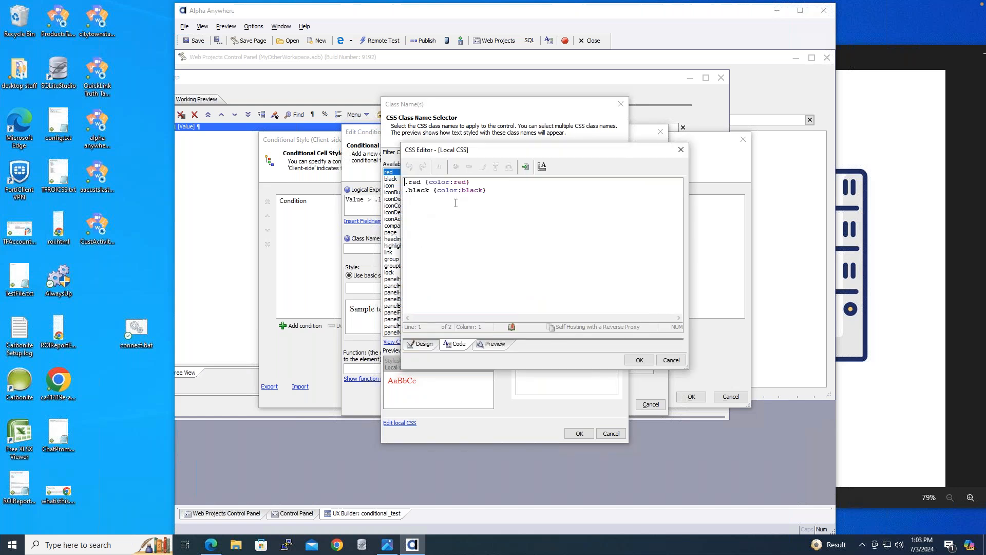
click(668, 360)
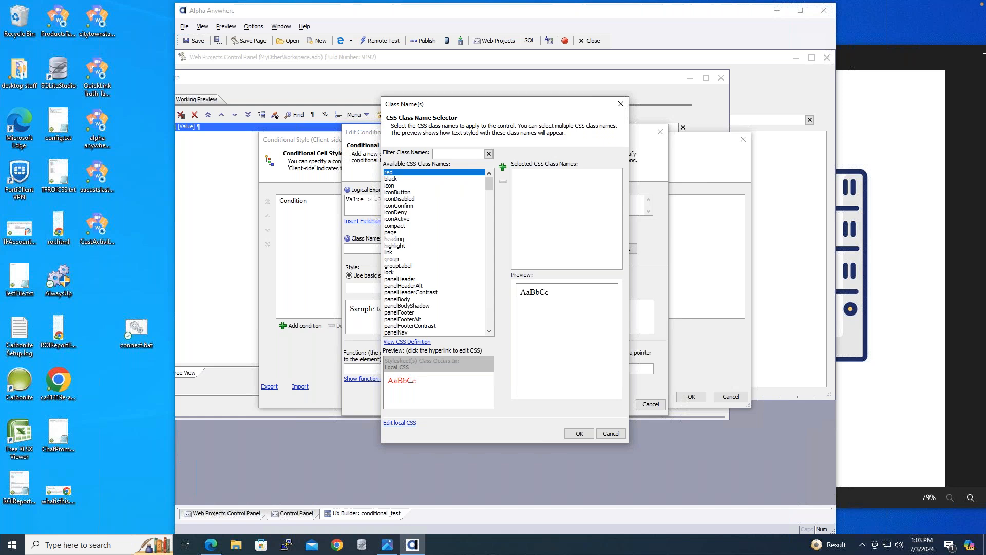
click(581, 433)
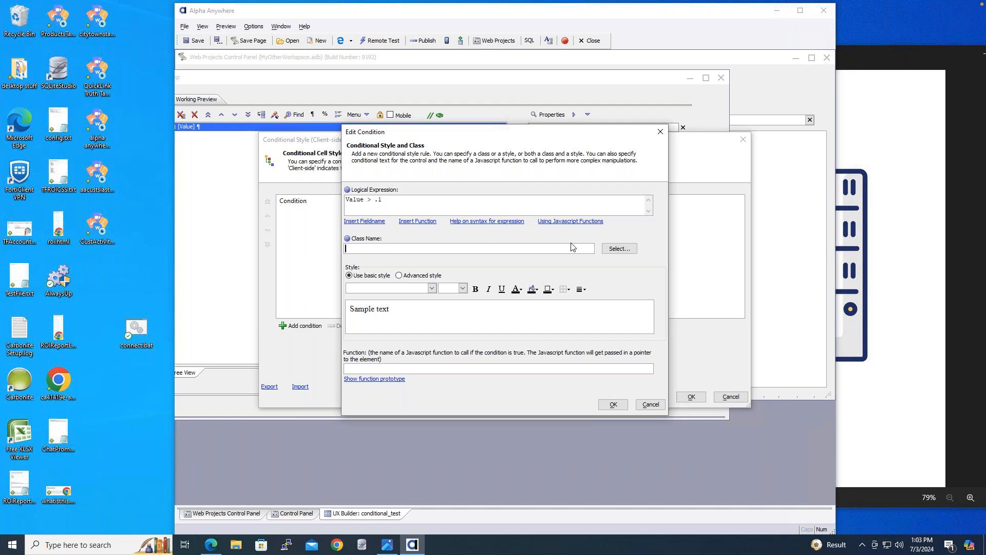
Assign the red CSS class to the Value > .1 condition and save the condition.
click(616, 249)
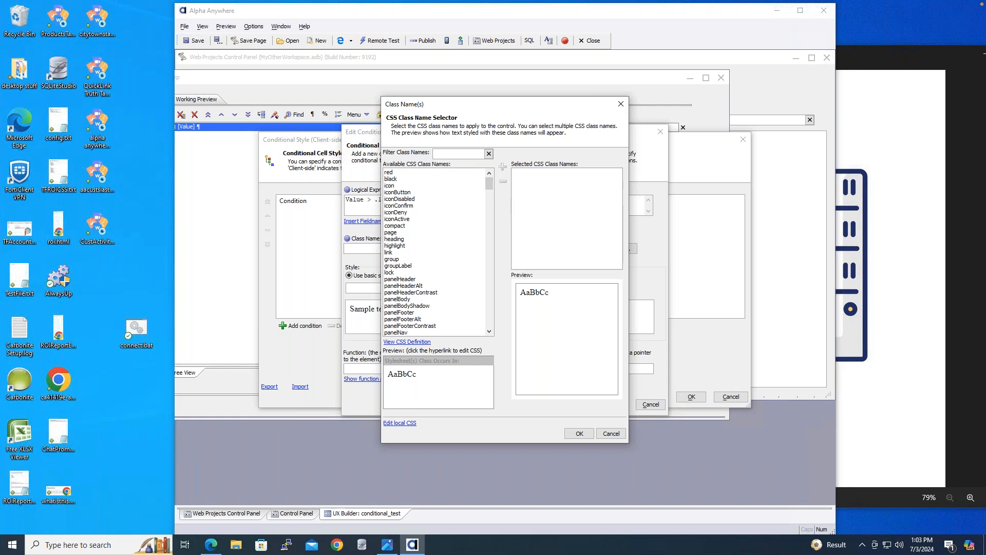
click(394, 174)
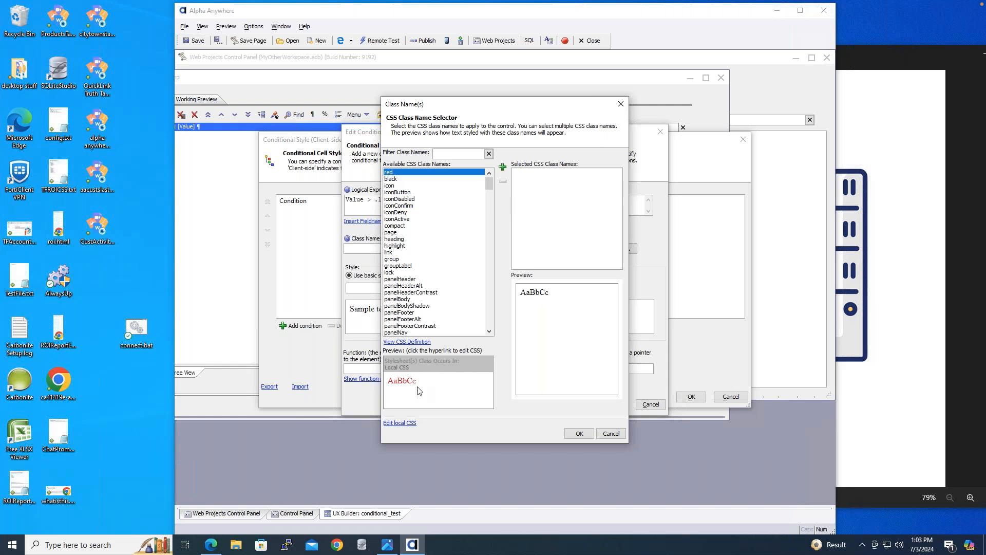
click(502, 168)
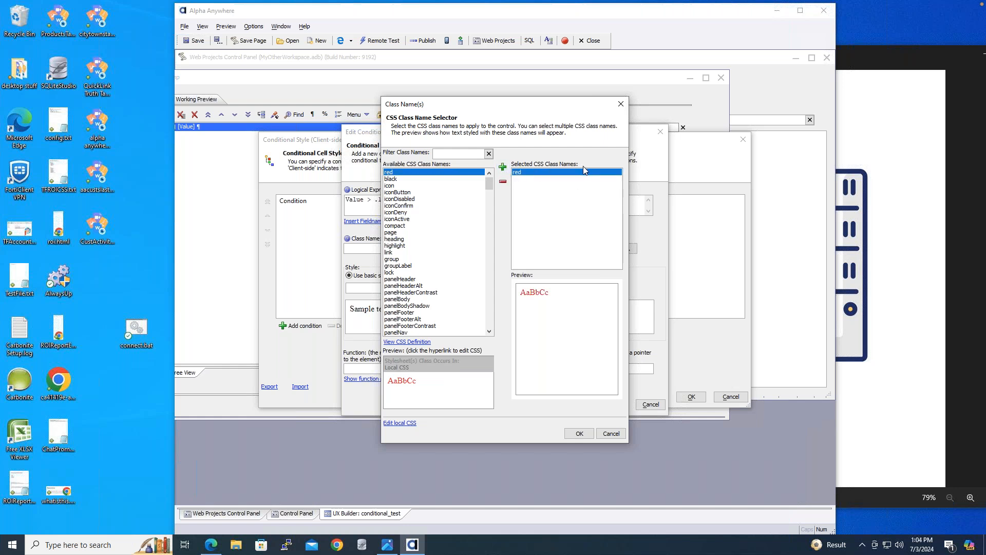
click(579, 434)
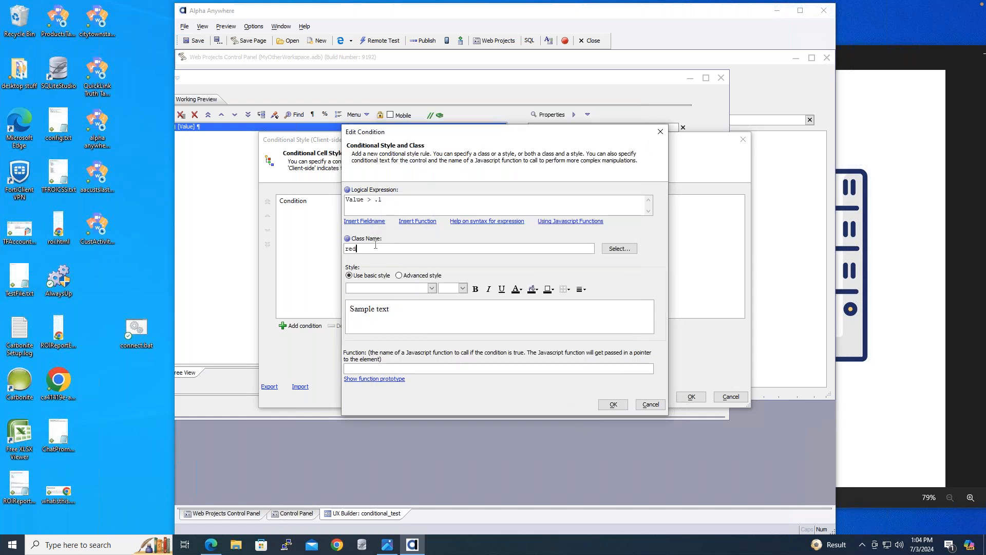
click(614, 405)
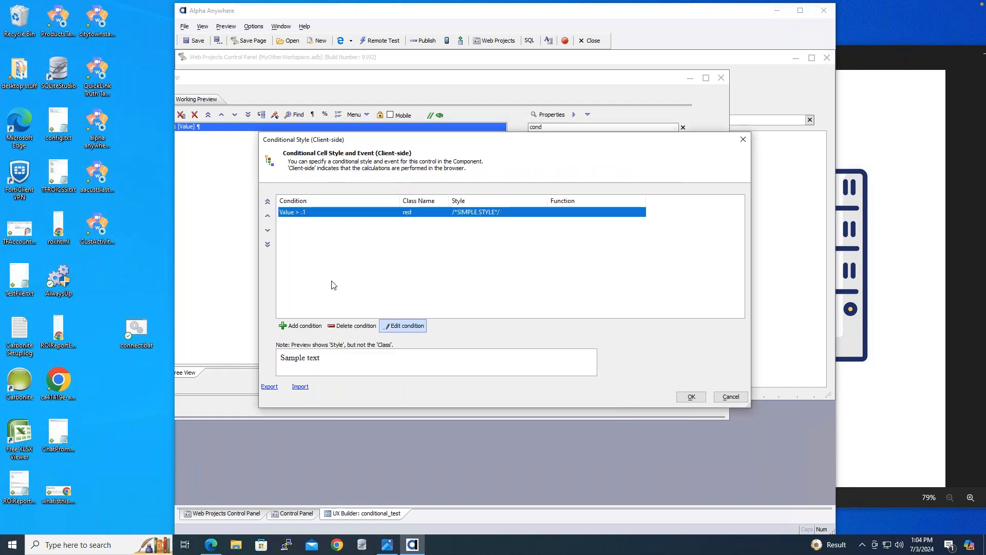
Add a second condition with the logical expression Value < -.1.
click(307, 327)
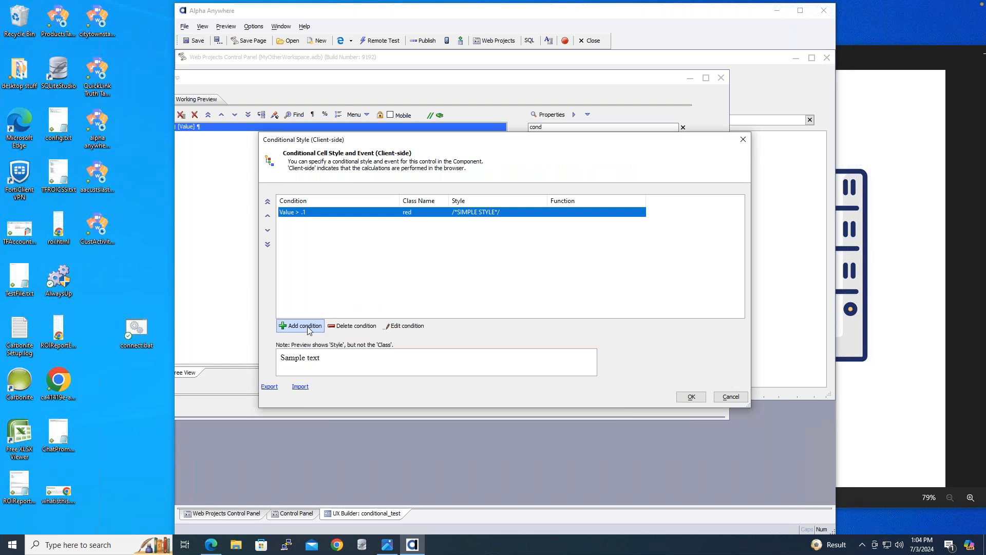
text(Value)
key(BackSpace)
key(BackSpace)
key(BackSpace)
key(BackSpace)
text(alue <)
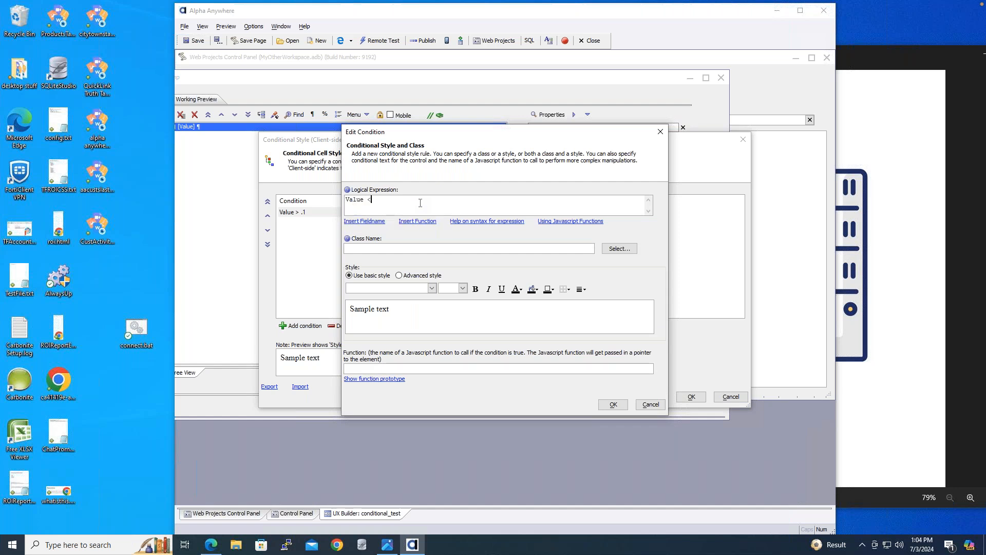
text( -.)
Assign the red CSS class to the Value < -.1 condition and accept the conditional style settings.
click(620, 249)
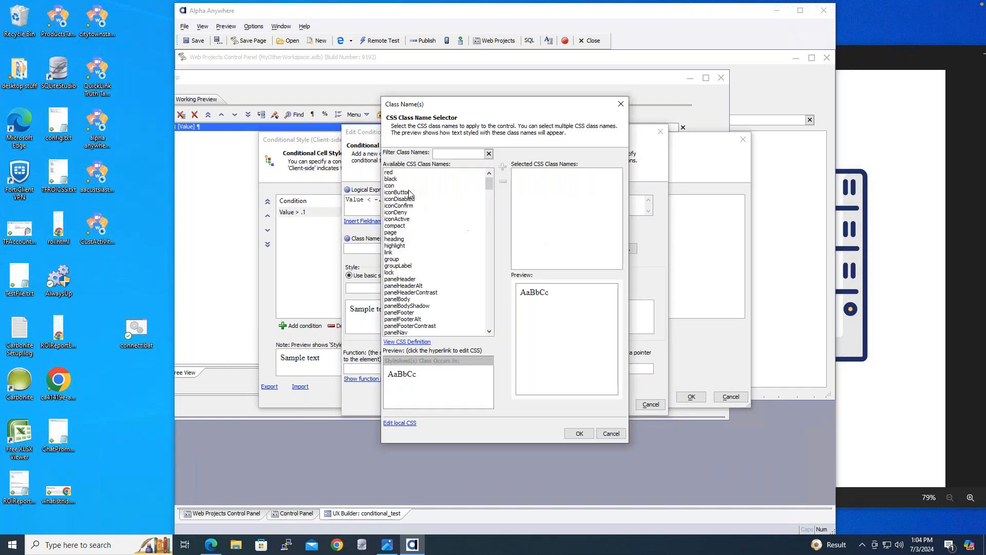
click(395, 173)
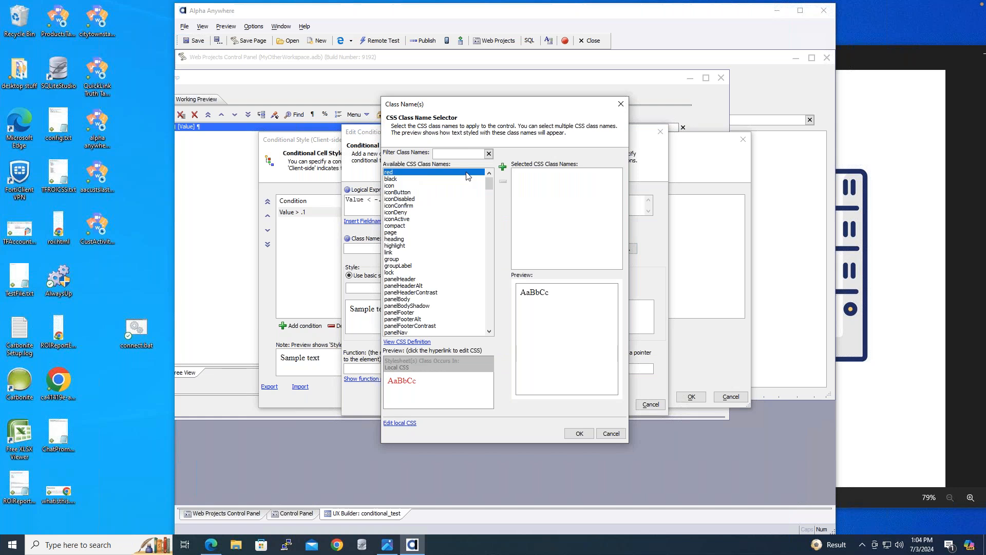
click(503, 167)
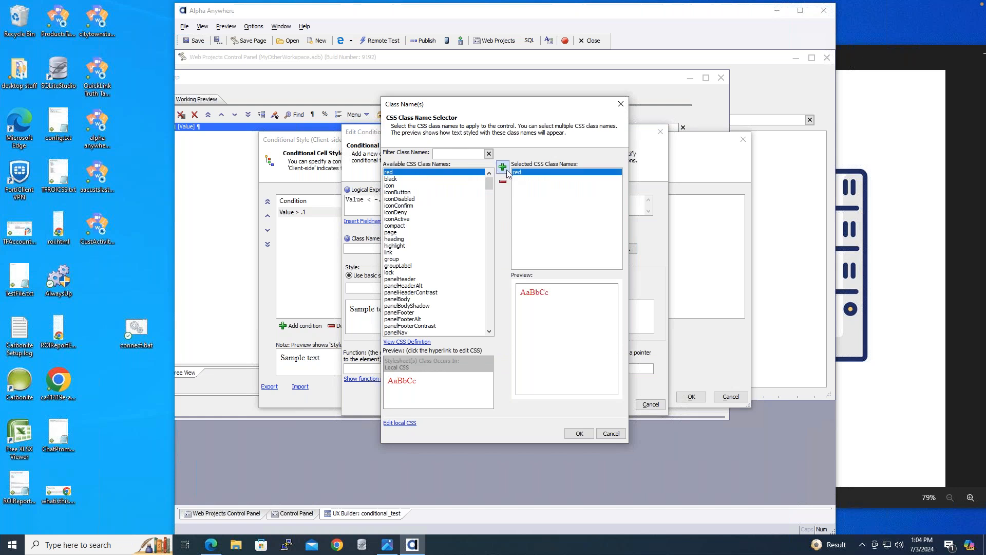
click(579, 433)
click(615, 405)
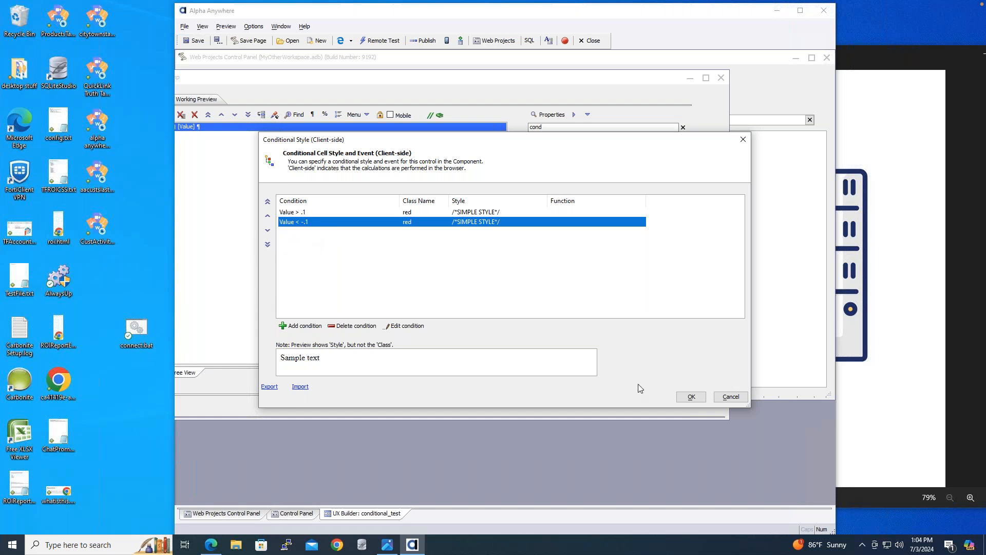
click(692, 397)
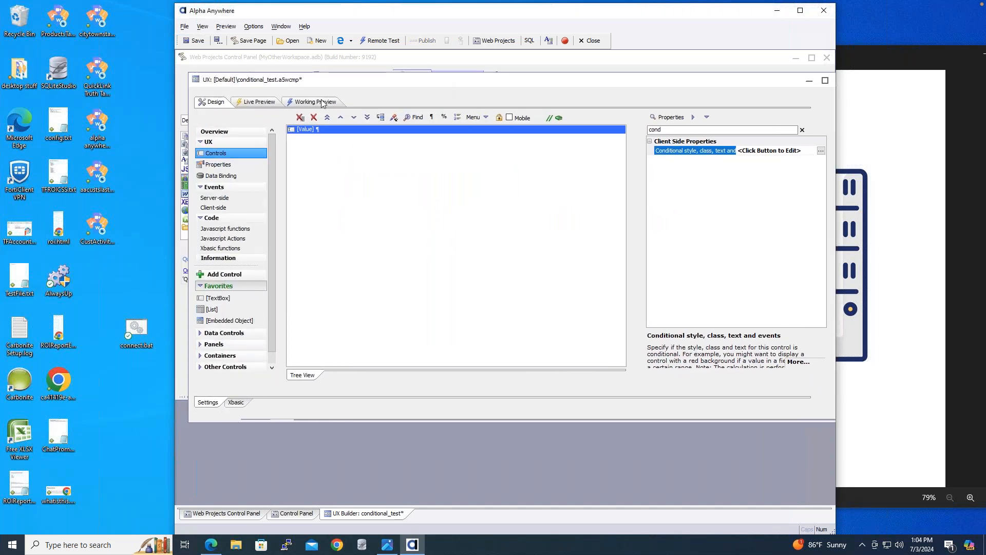
Test the two conditions in the working preview by entering 0, 24 and 0 again in the Value field.
click(322, 103)
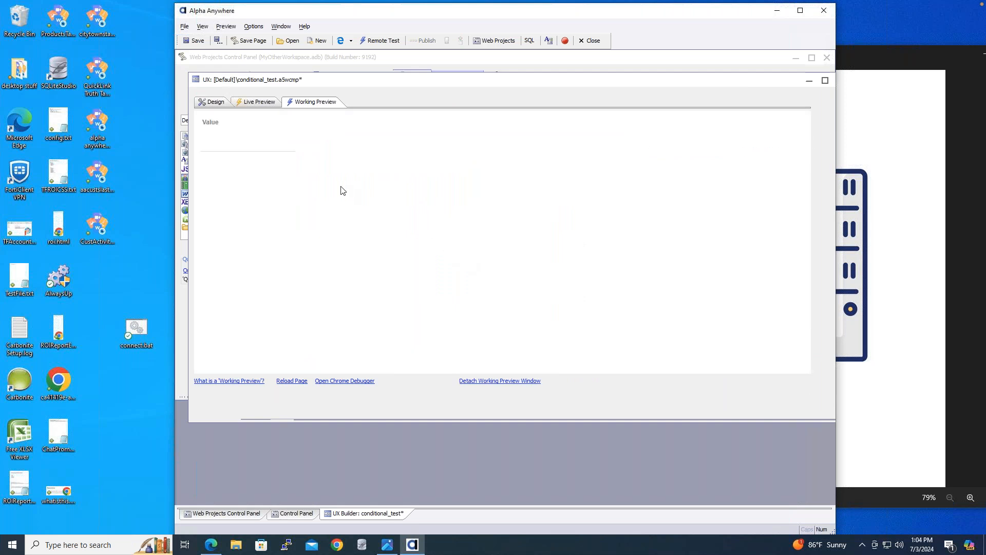
click(258, 141)
text(0)
click(268, 226)
click(236, 139)
double_click(203, 137)
text(24)
click(253, 225)
drag(222, 140, 172, 140)
text(0)
click(296, 220)
click(202, 137)
Return to the design view and add a third client-side condition to the Value field with the logical expression 1=1.
click(212, 102)
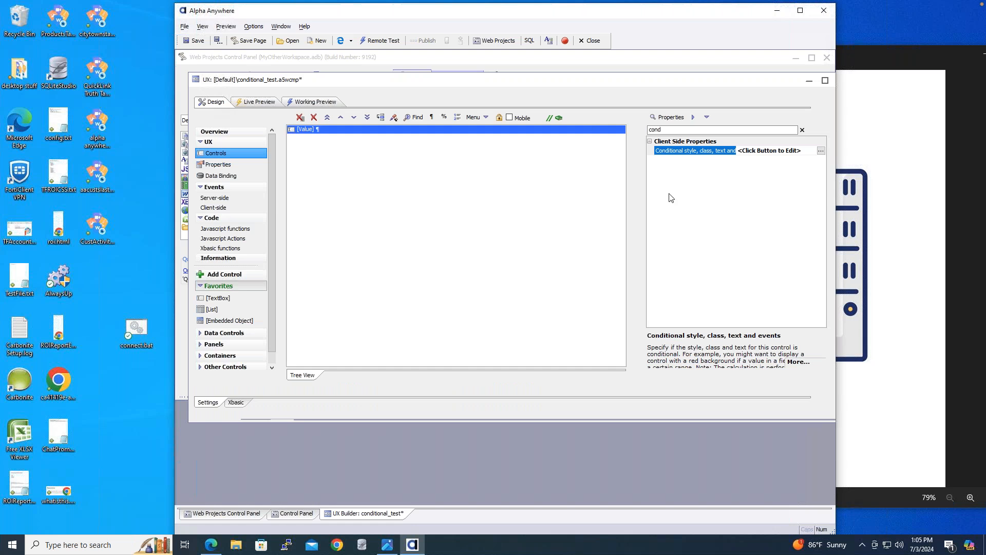
drag(629, 81, 576, 81)
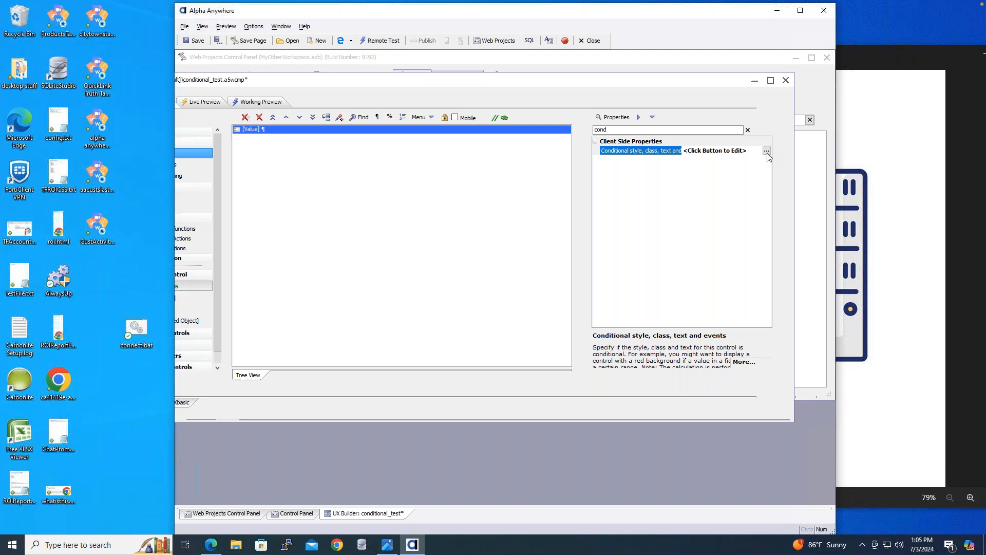
click(766, 152)
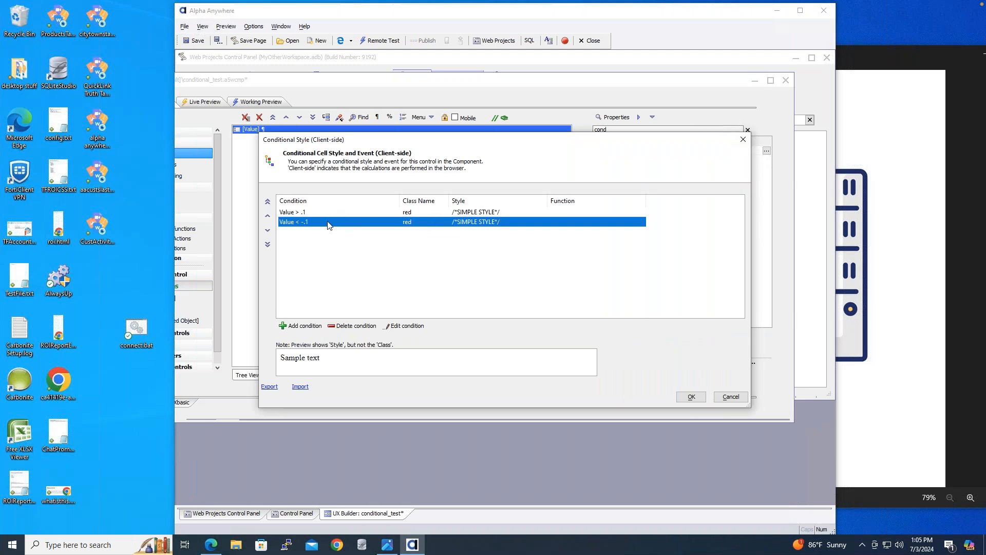
click(294, 327)
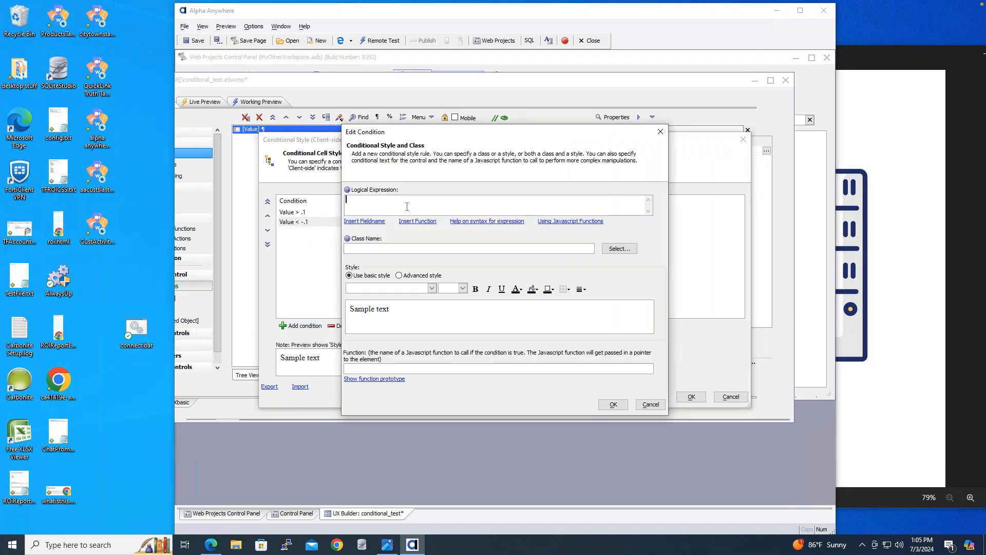
text(1=1)
Assign the black CSS class to the 1=1 condition and accept the conditional style settings.
click(626, 252)
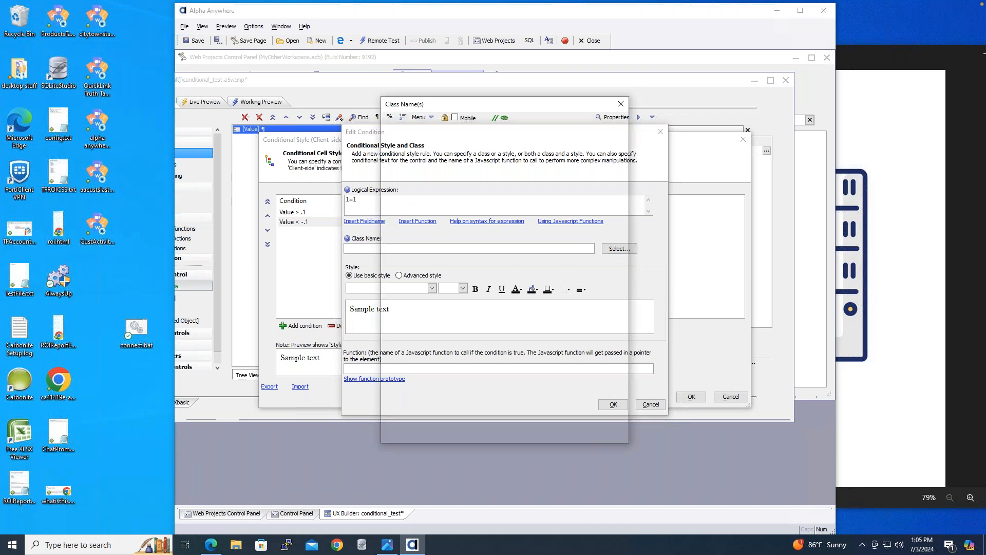
click(398, 179)
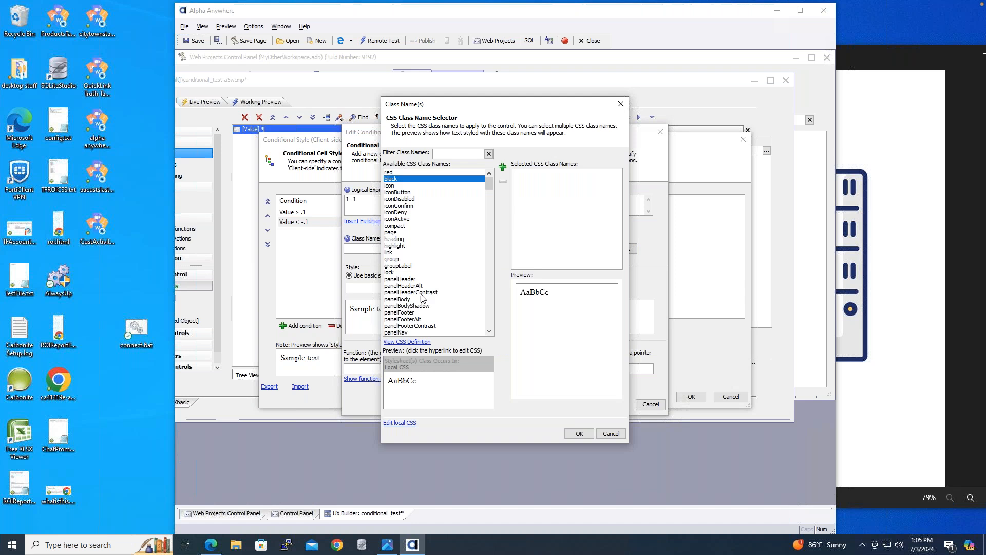
click(503, 167)
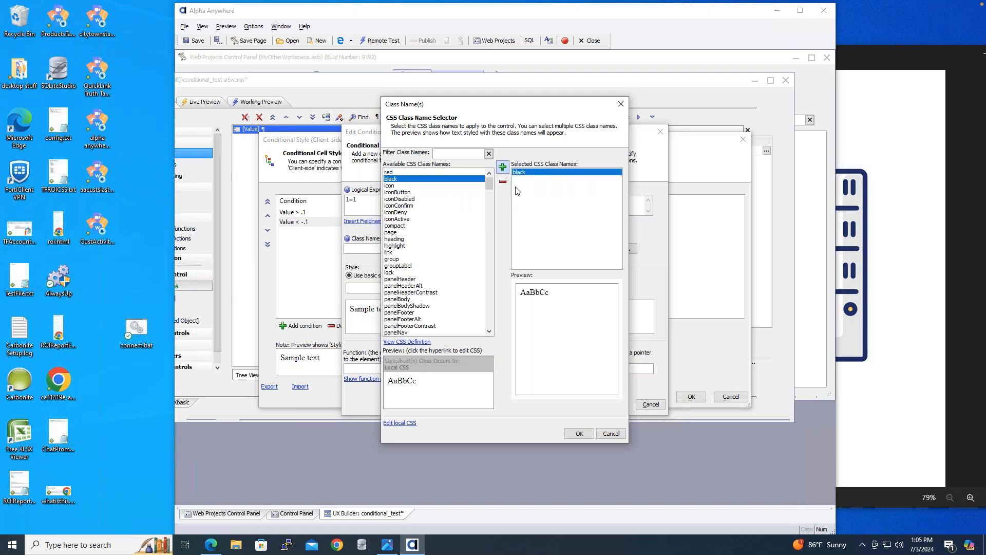
click(578, 433)
click(613, 405)
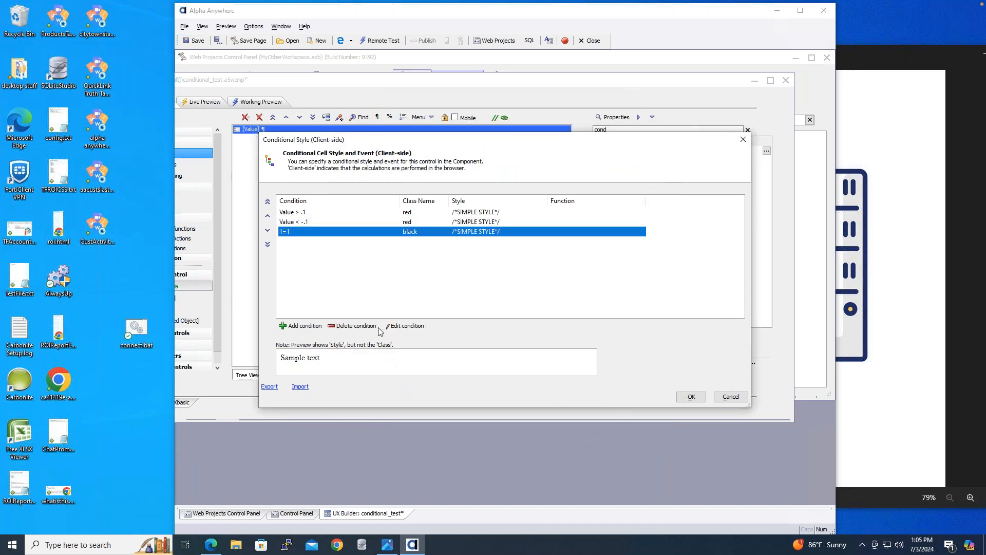
click(692, 396)
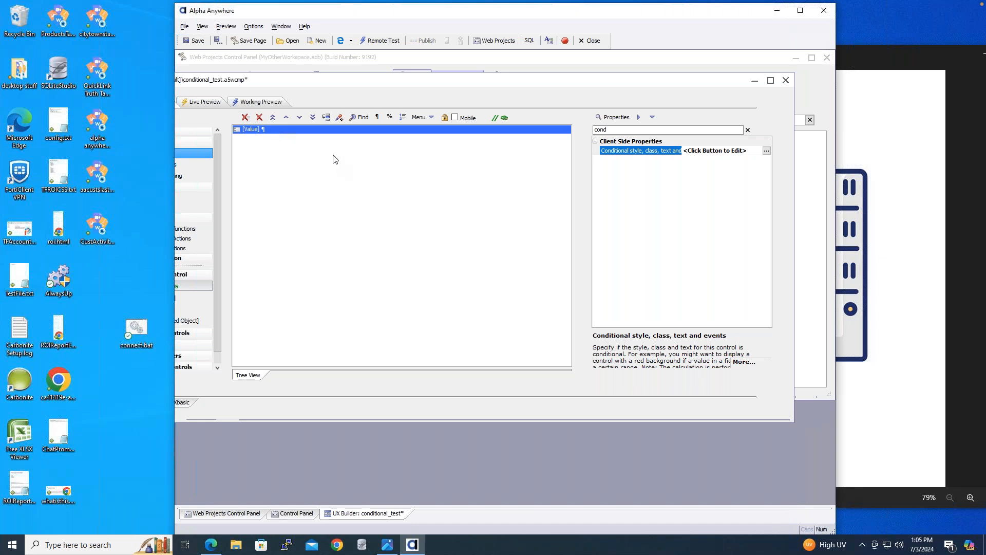
Test the three conditions in the working preview by entering 24 and 0 in the Value field, and return to the design view.
click(265, 103)
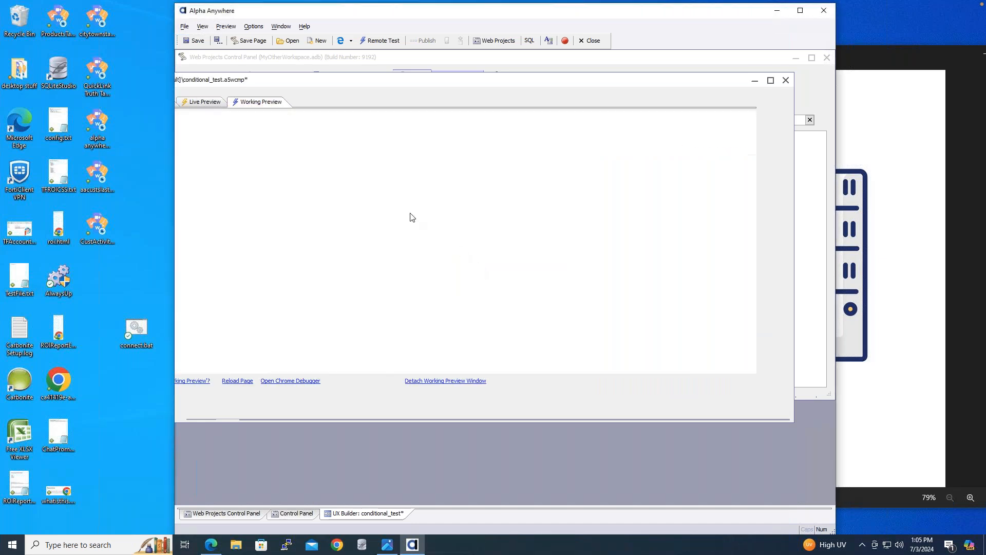
drag(341, 85, 407, 87)
text(24)
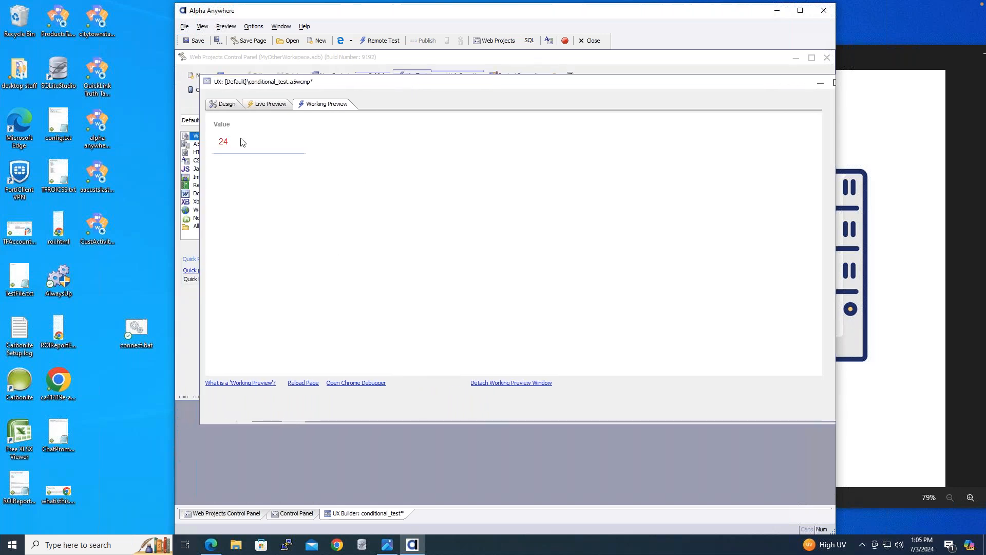
drag(243, 142, 193, 136)
text(0)
click(372, 256)
click(219, 106)
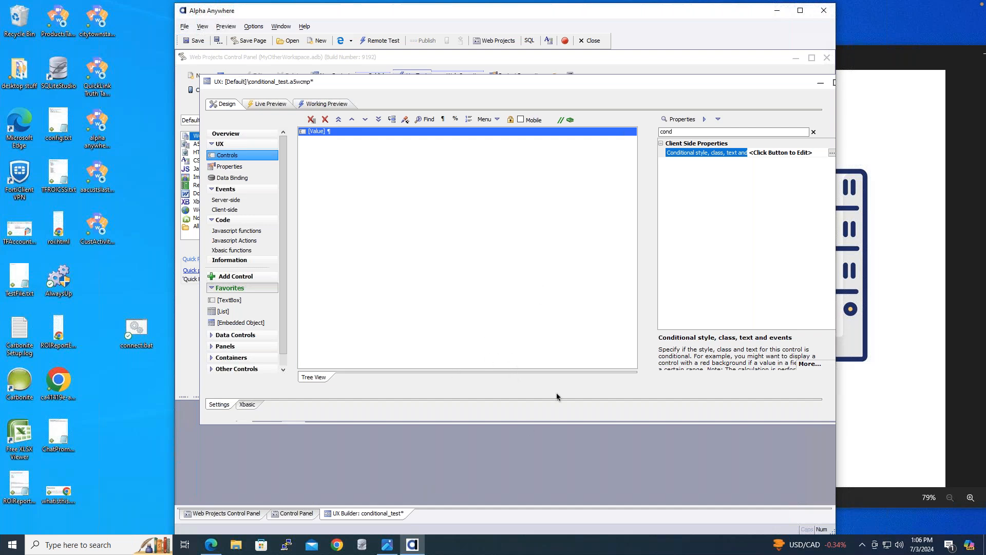
Switch away from the remote desktop session and end the running PowerPoint slide show.
key(super+Tab)
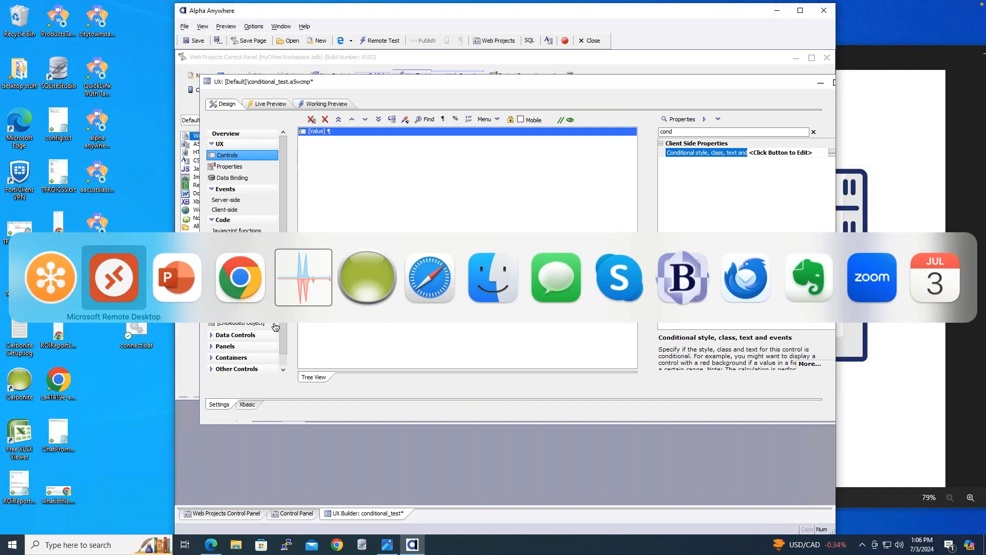
click(440, 279)
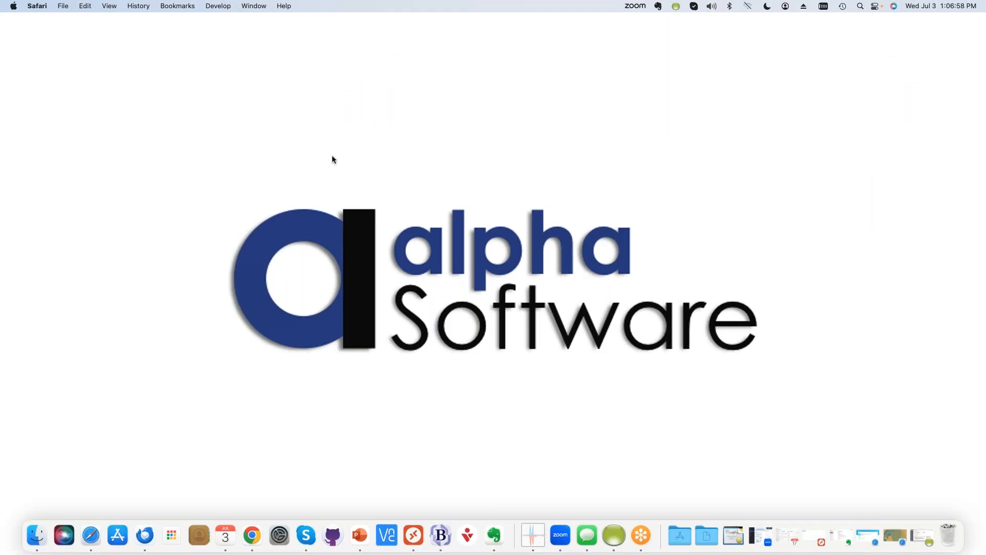
click(307, 93)
key(Escape)
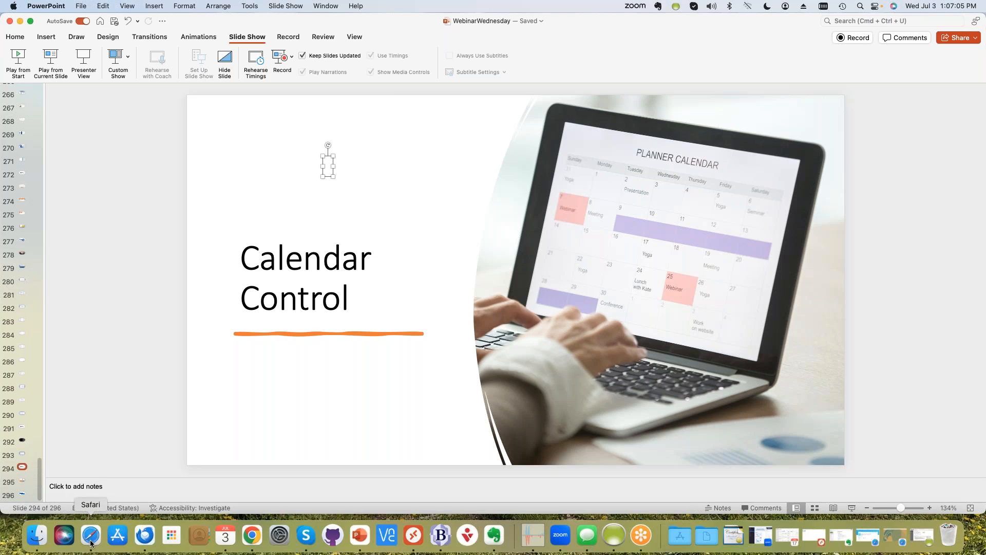
Switch to Safari and open the learn.alphasoftware.com site, moving the browser window higher on the desktop.
click(94, 542)
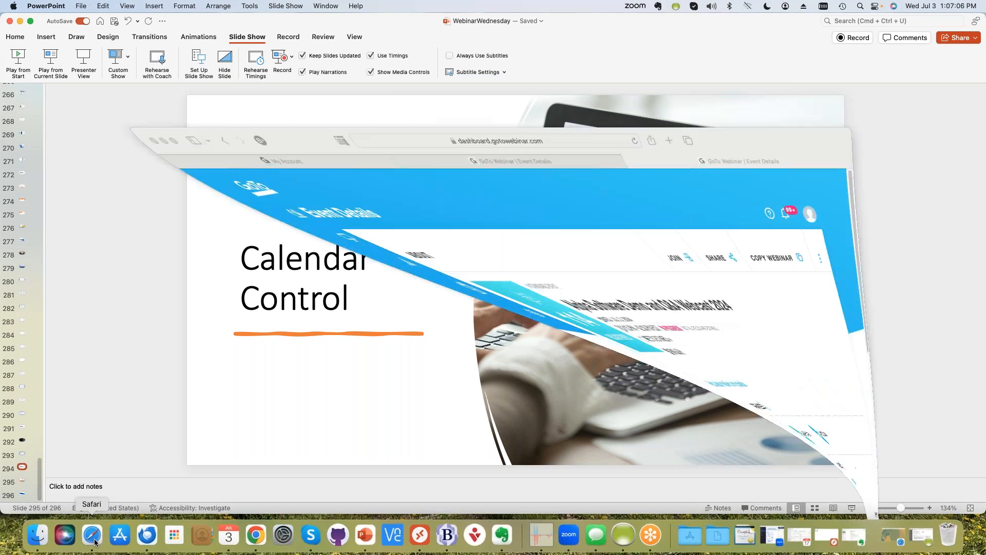
click(538, 97)
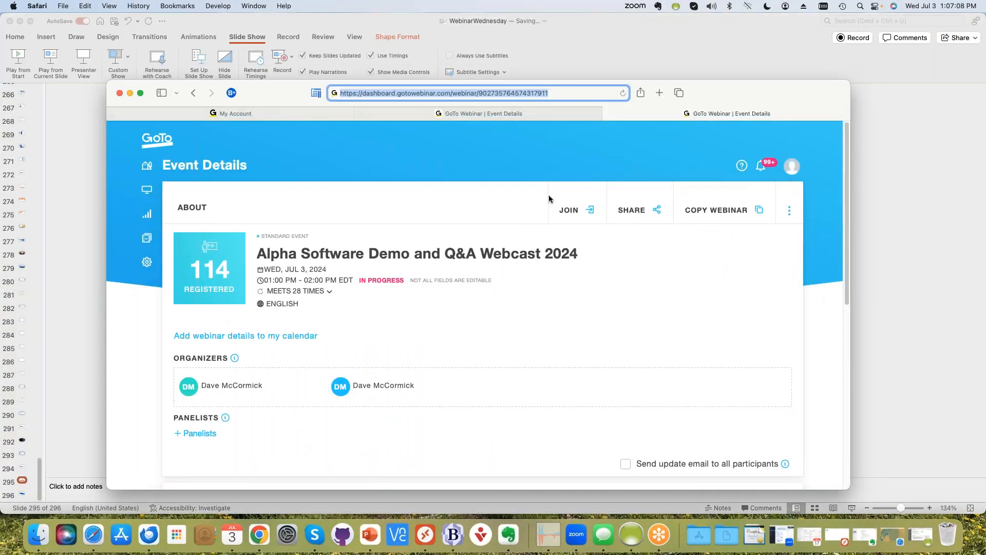
text(lear)
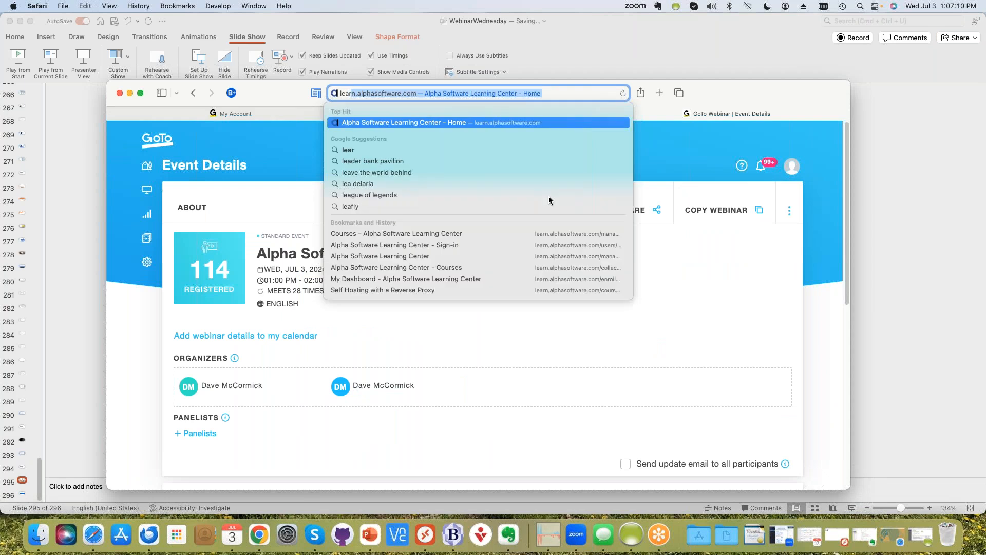
text(n.alphas)
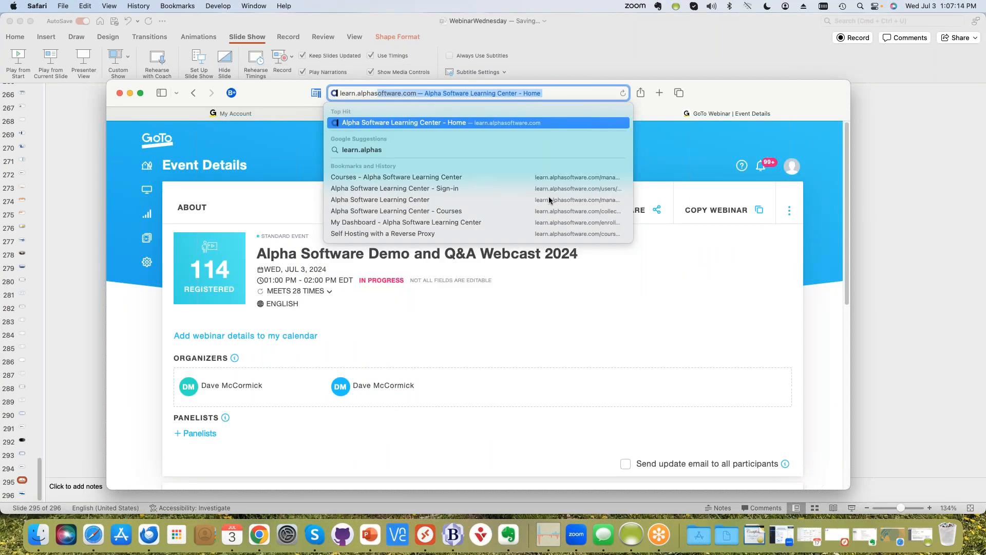
key(Return)
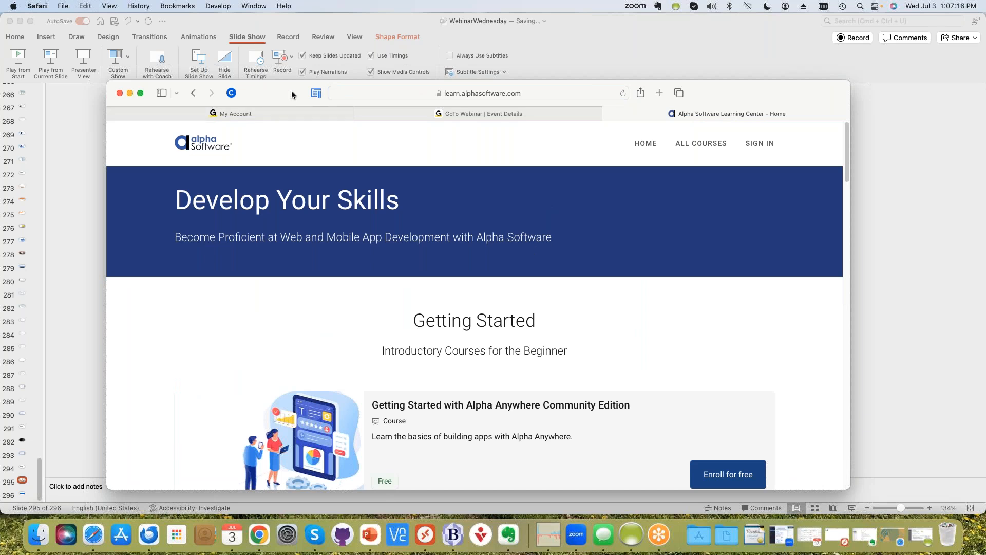
drag(278, 92, 248, 38)
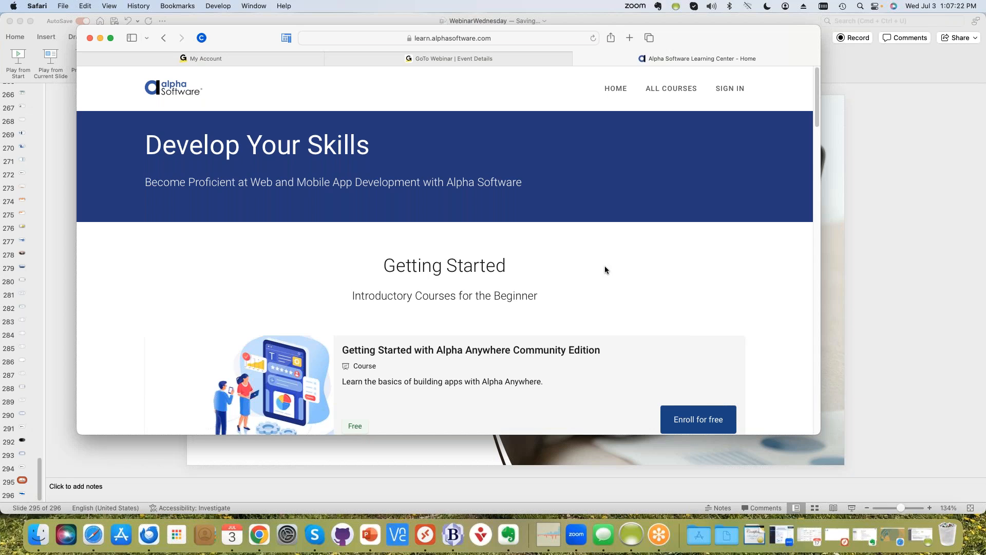
Look over the Learning Center home page and open the list of all courses.
scroll(605, 266, down, 3)
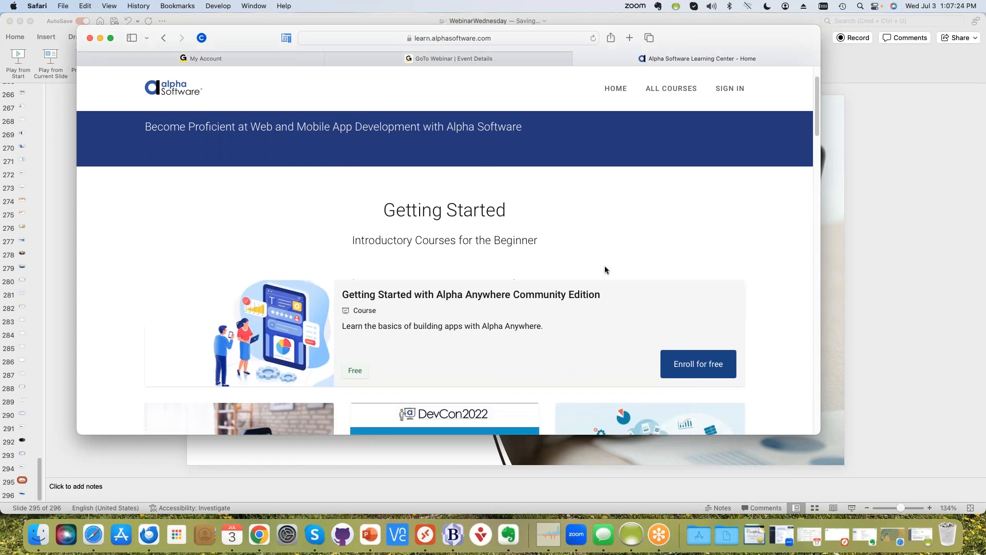
scroll(606, 266, up, 3)
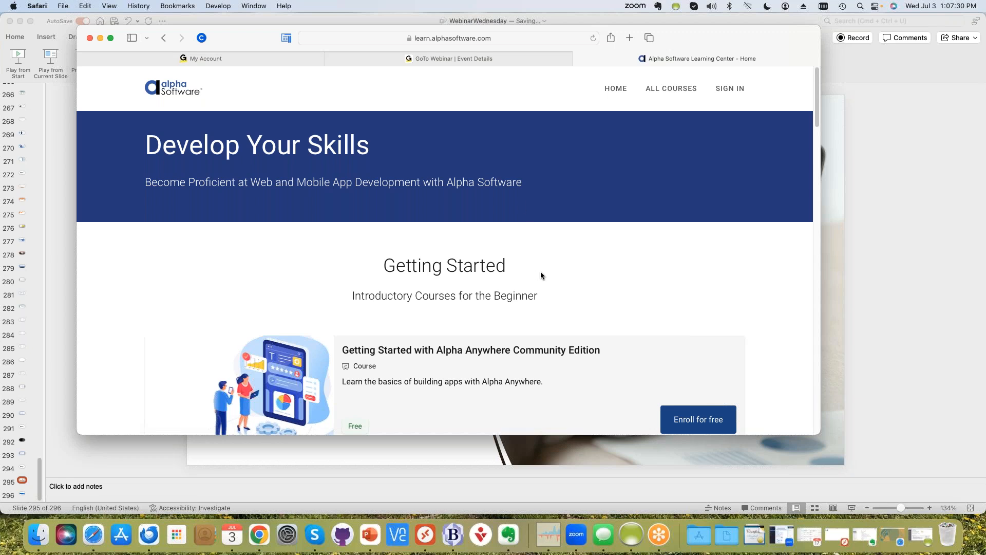
scroll(556, 252, down, 10)
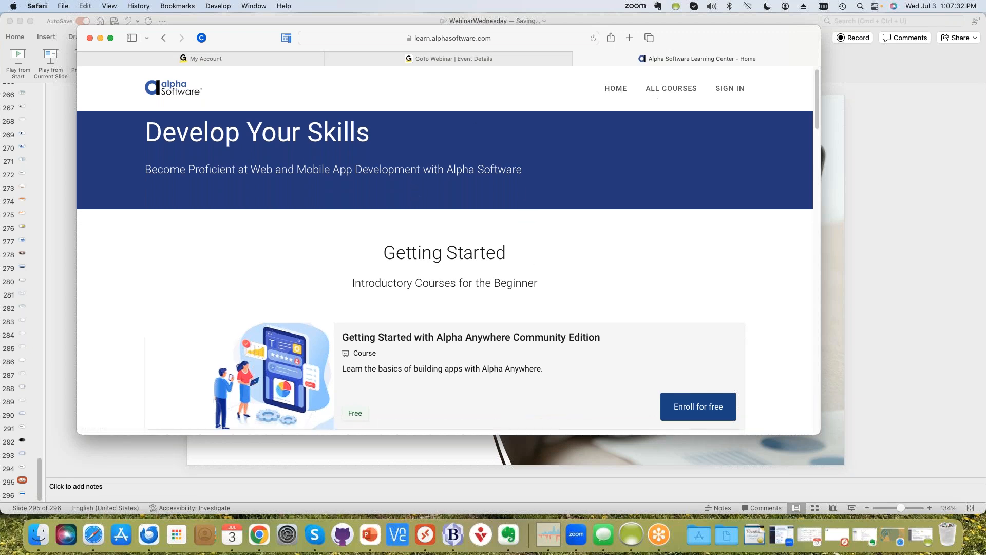
click(205, 273)
Examine the first page of the course list, including the reverse proxy course and the DevDay 2023 presentations.
scroll(524, 302, down, 6)
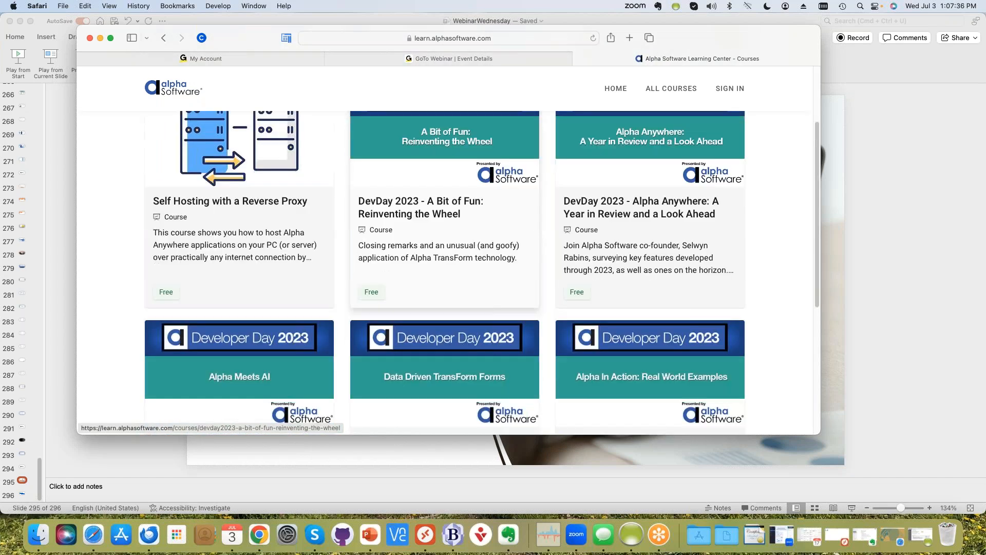
scroll(525, 303, up, 4)
scroll(525, 303, up, 3)
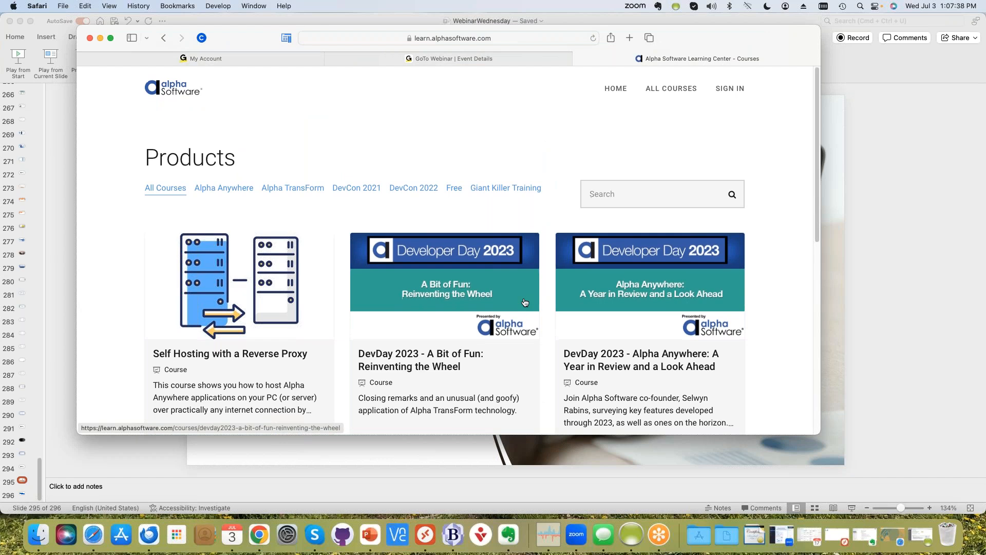
scroll(524, 302, down, 5)
scroll(525, 303, down, 2)
scroll(525, 303, up, 10)
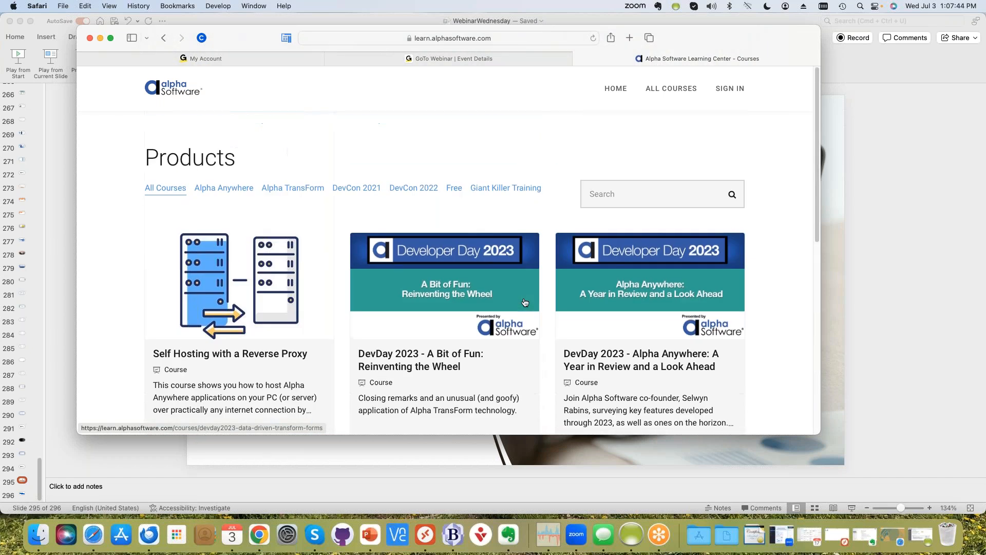
scroll(517, 304, down, 2)
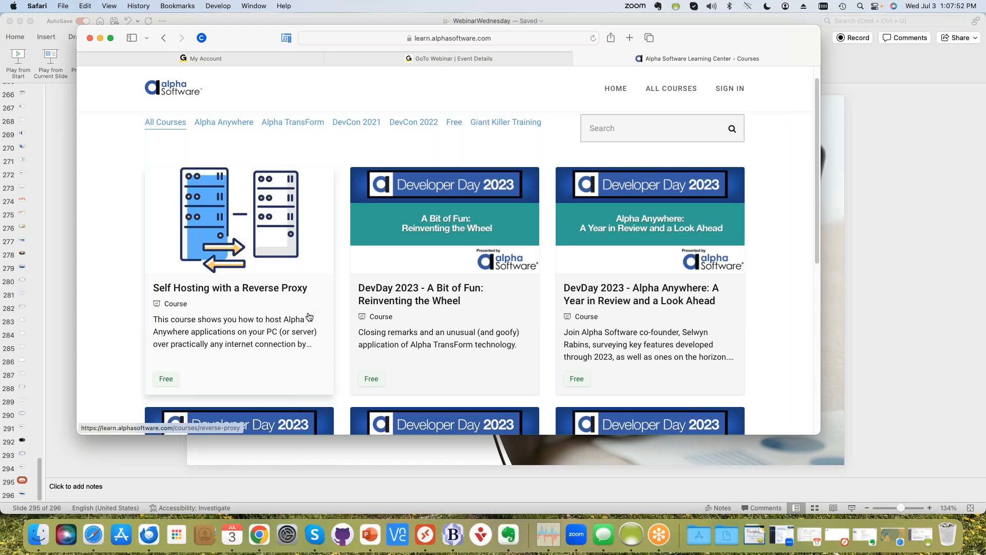
scroll(447, 278, down, 3)
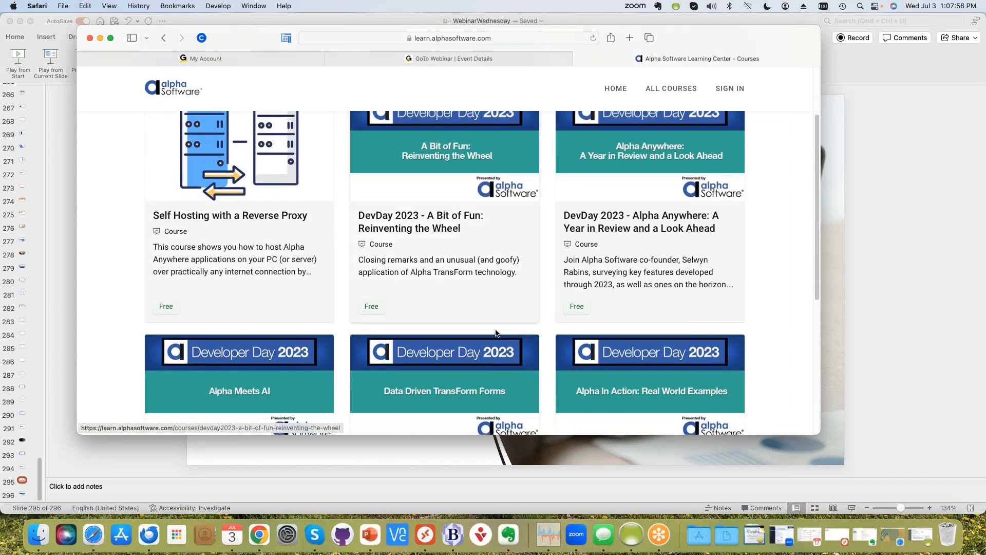
scroll(474, 300, up, 2)
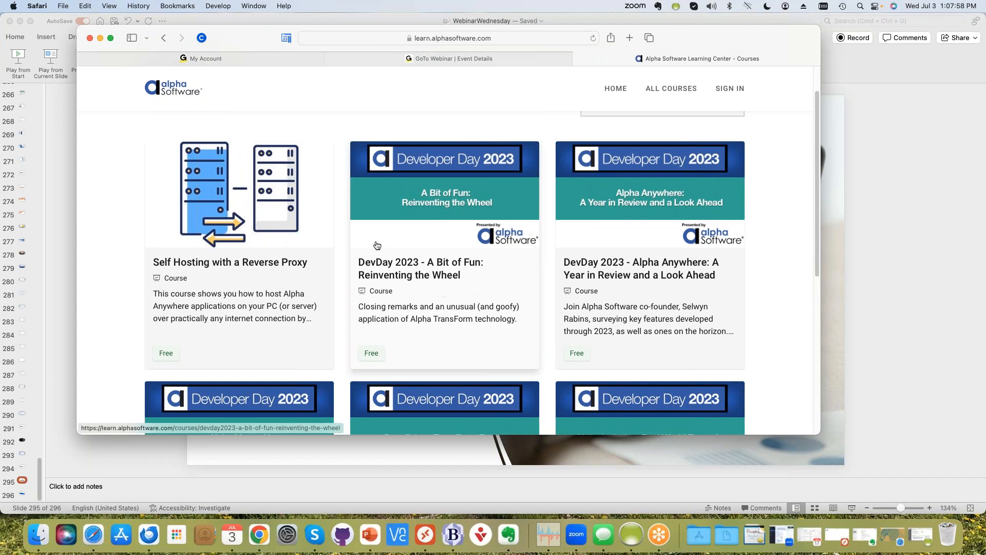
scroll(488, 295, down, 1)
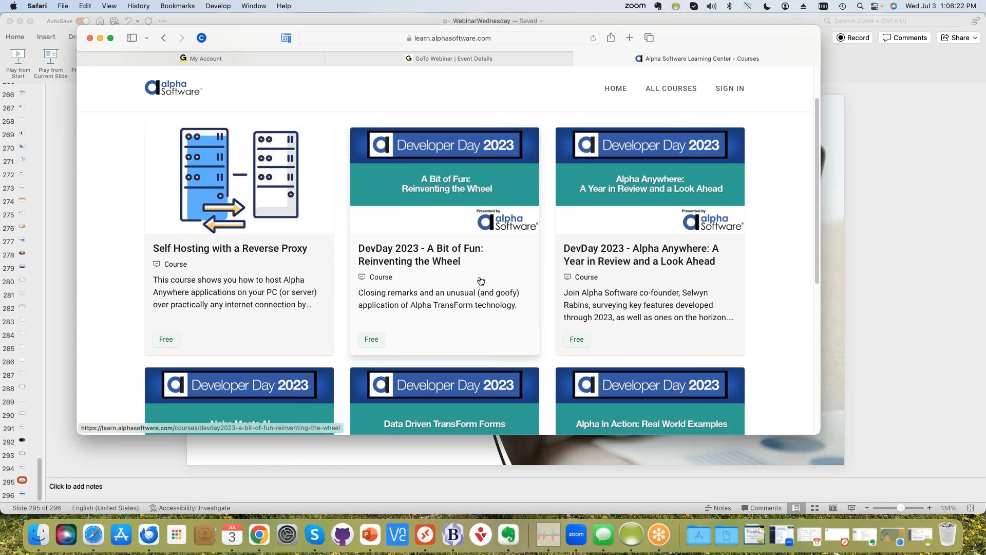
scroll(583, 307, down, 1)
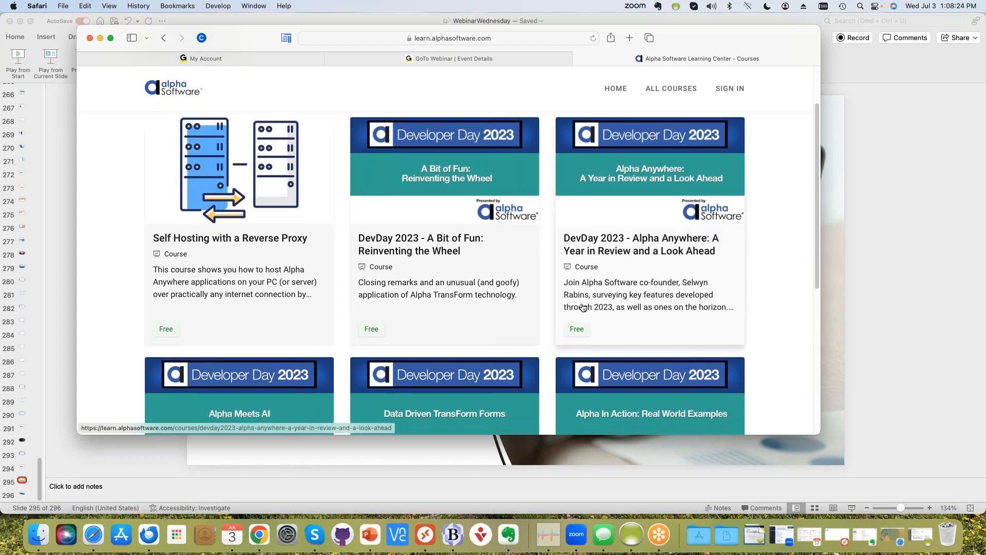
scroll(523, 329, down, 3)
scroll(719, 268, up, 2)
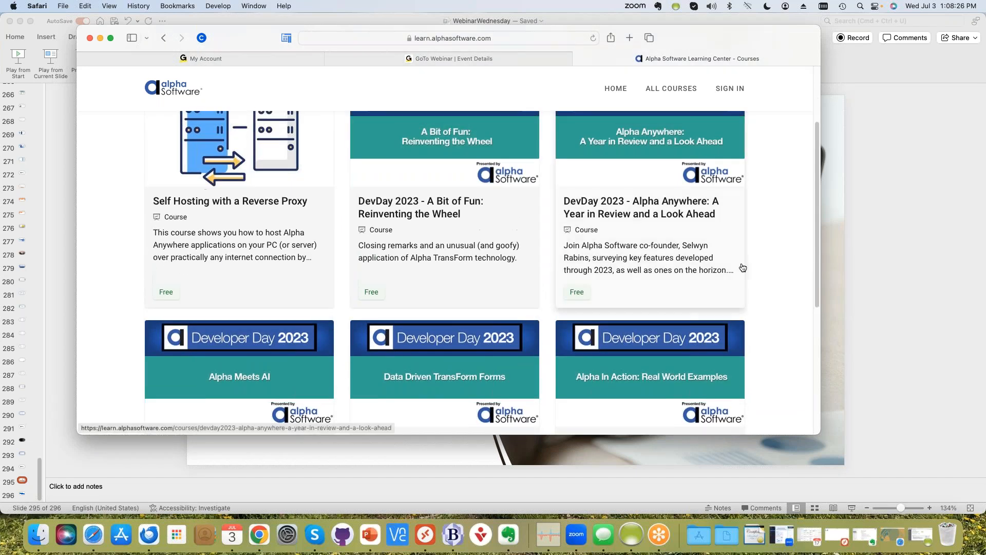
scroll(671, 249, down, 1)
scroll(671, 249, up, 1)
scroll(652, 231, down, 1)
scroll(651, 231, down, 1)
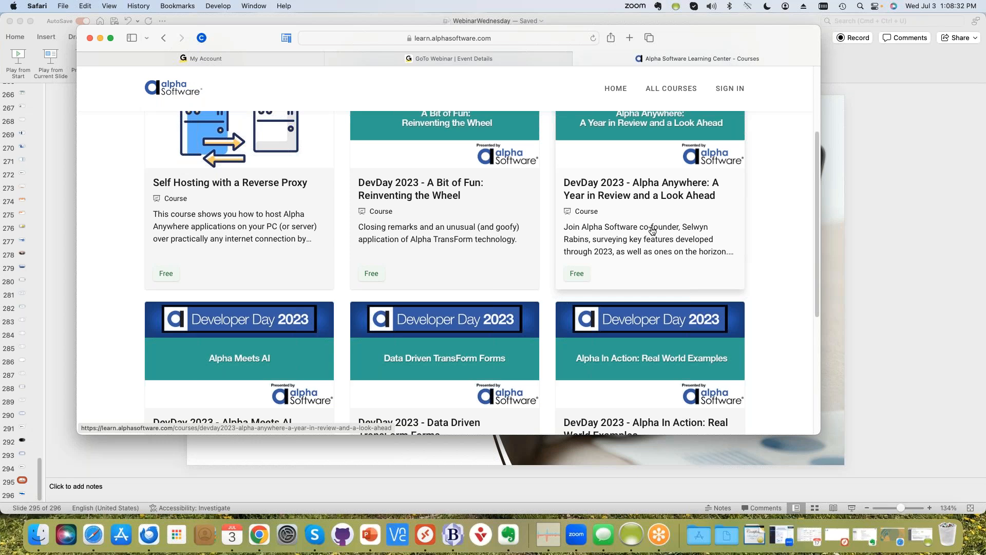
scroll(653, 230, down, 1)
scroll(652, 230, up, 3)
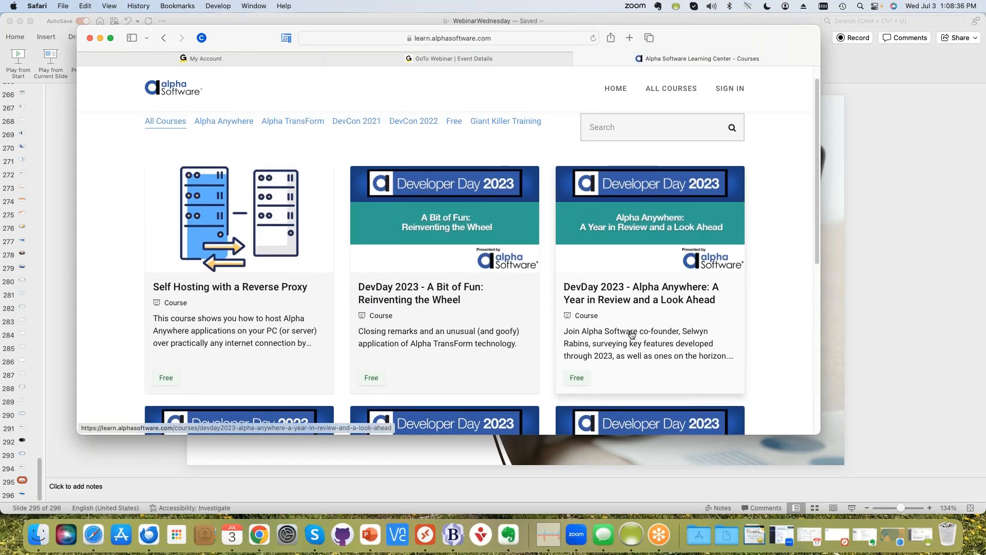
scroll(664, 323, down, 1)
scroll(664, 323, down, 1)
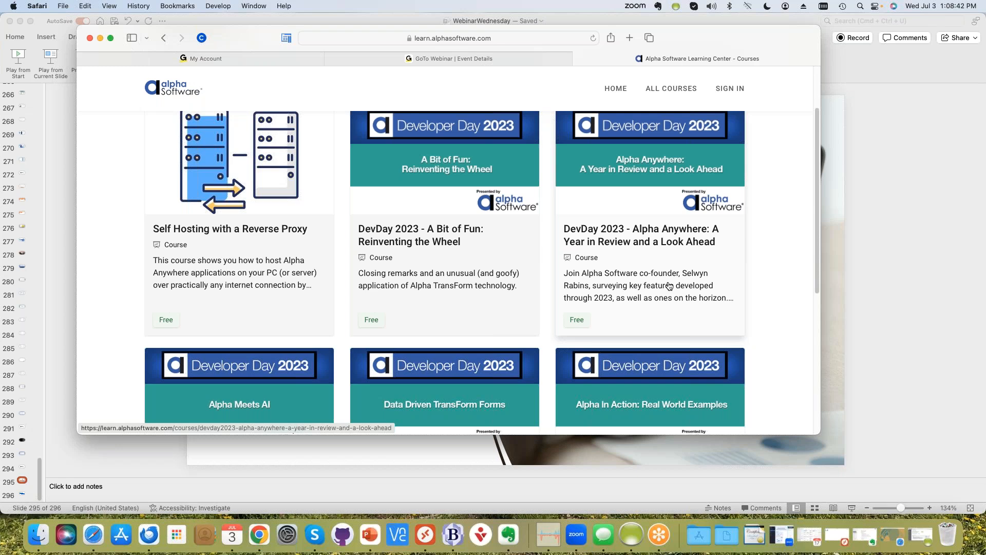
scroll(686, 255, down, 5)
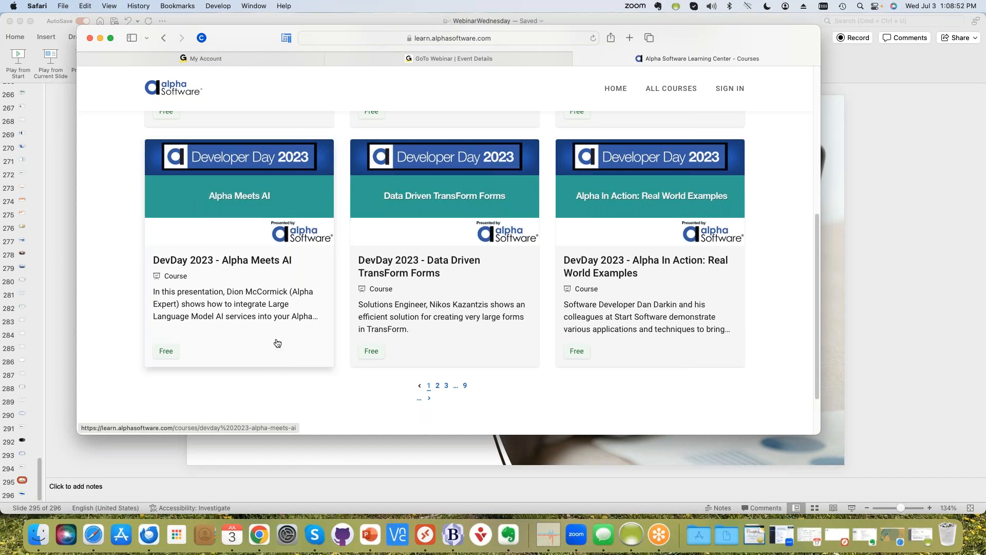
Open the Self Hosting with a Reverse Proxy course from the list.
scroll(294, 312, down, 1)
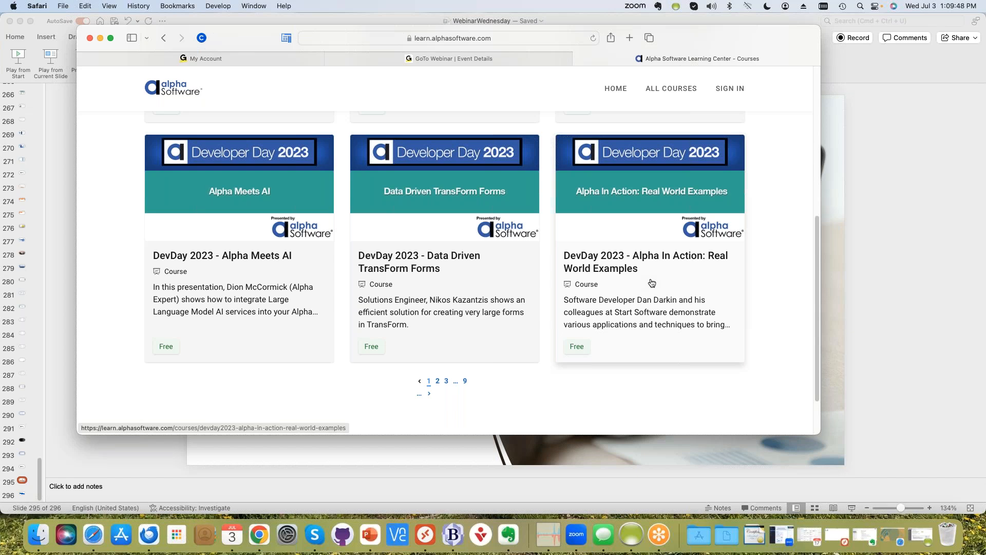
scroll(651, 283, up, 10)
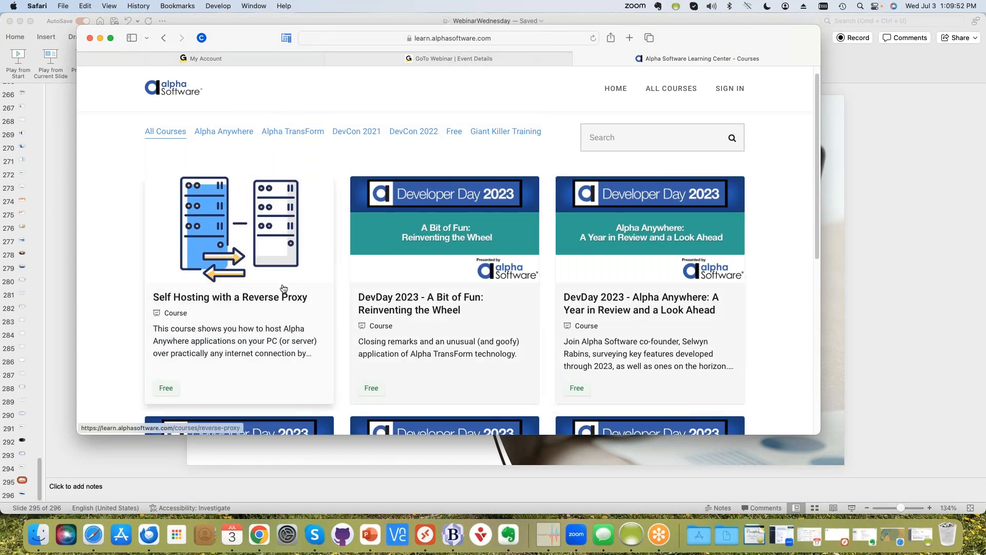
click(243, 299)
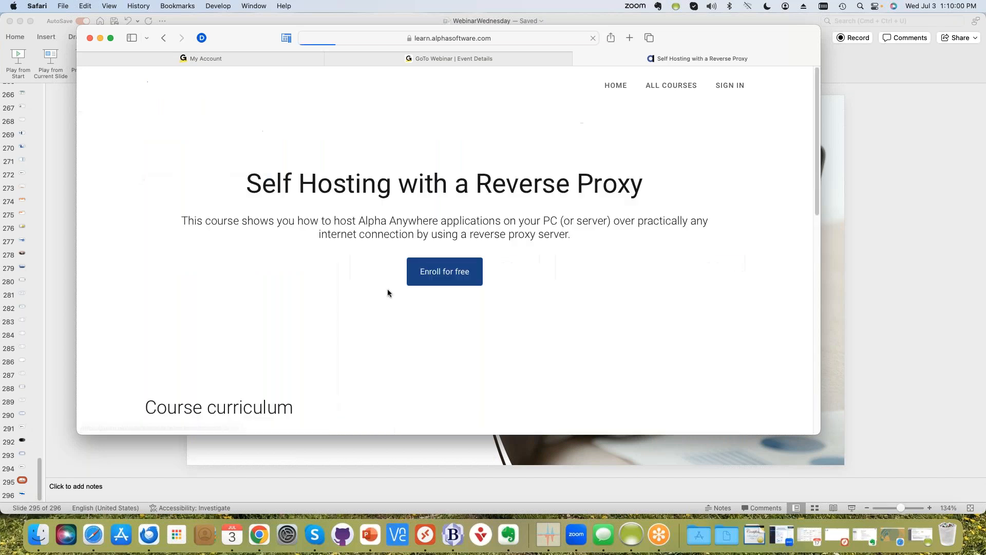